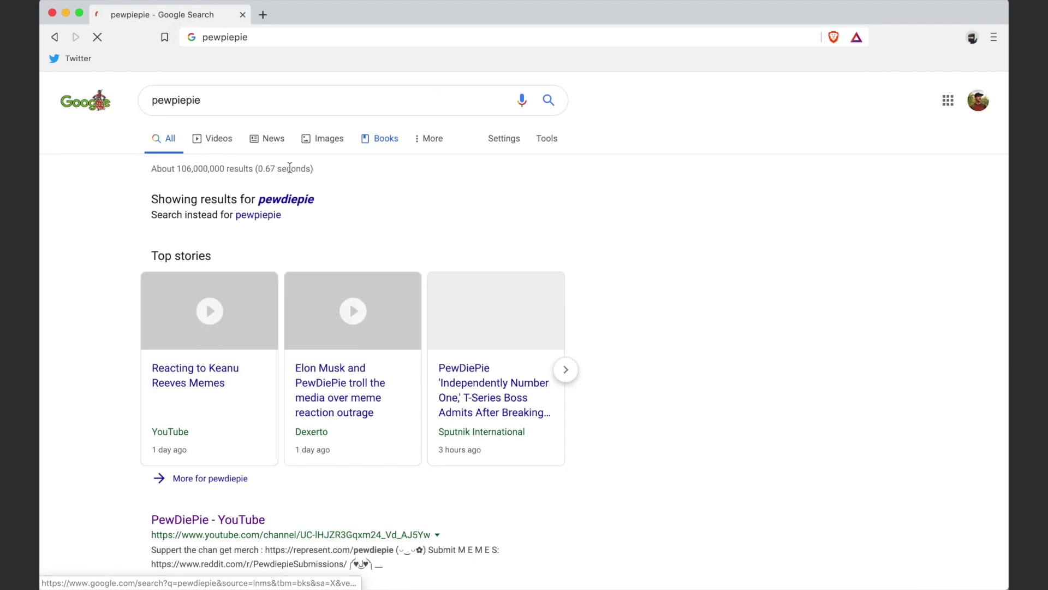
- Show the image results for pewdiepie and preview the wsj.com portrait from the related images of the Business Insider photo
click(307, 139)
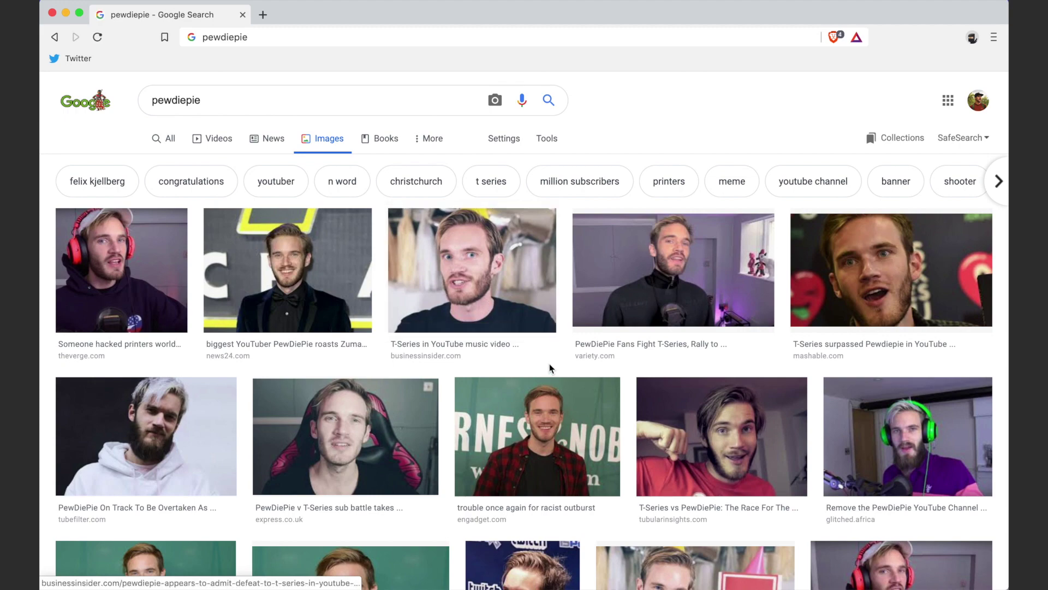
scroll(537, 350, down, 5)
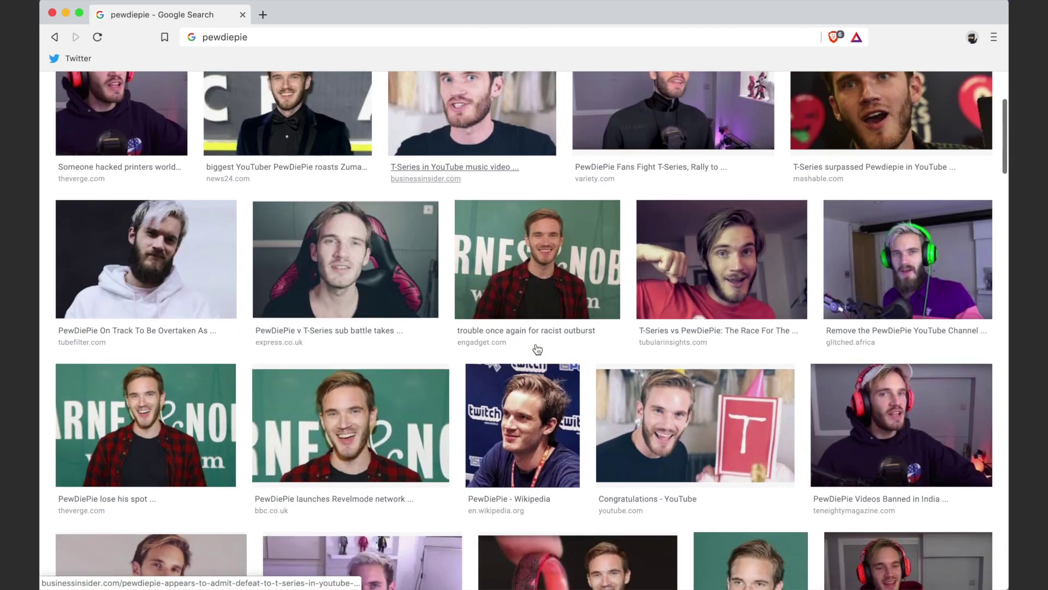
scroll(492, 306, up, 5)
click(464, 274)
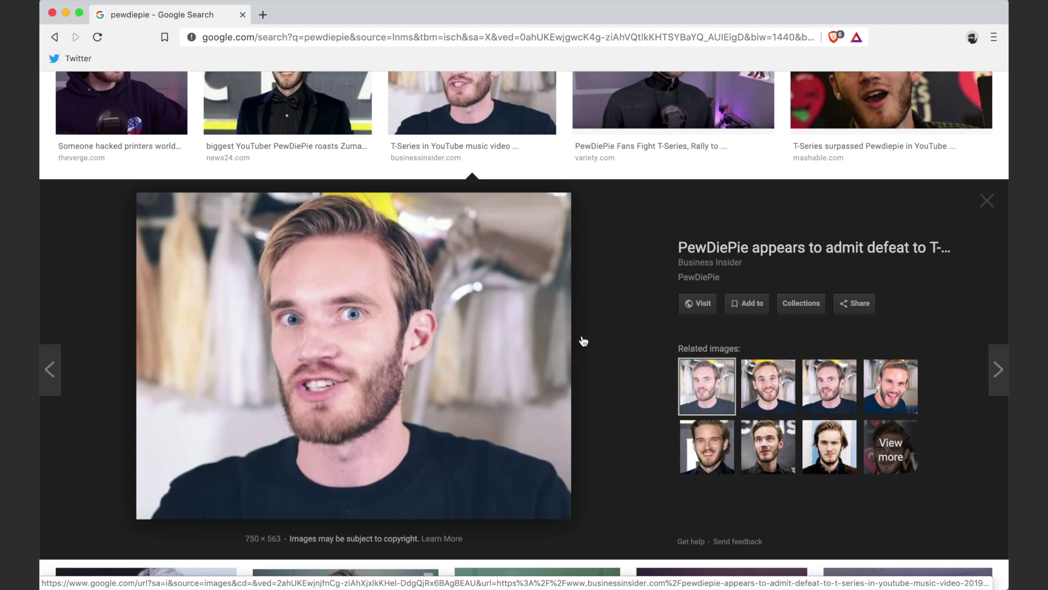
click(767, 450)
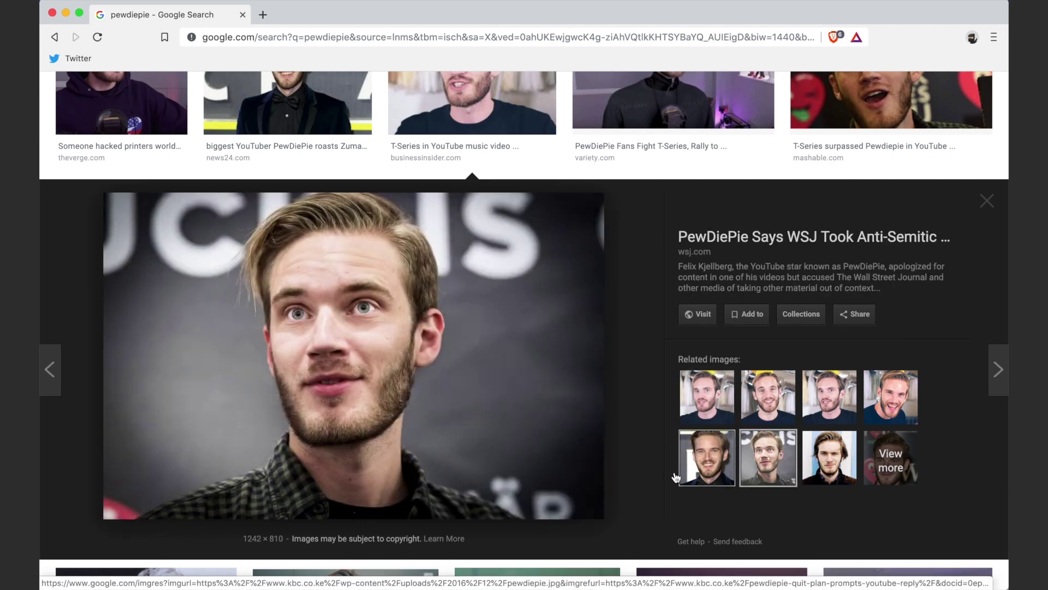
- Copy the previewed portrait, switch to Photoshop and paste it into lucky charms.jpg, accepting the color profile conversion
right_click(367, 337)
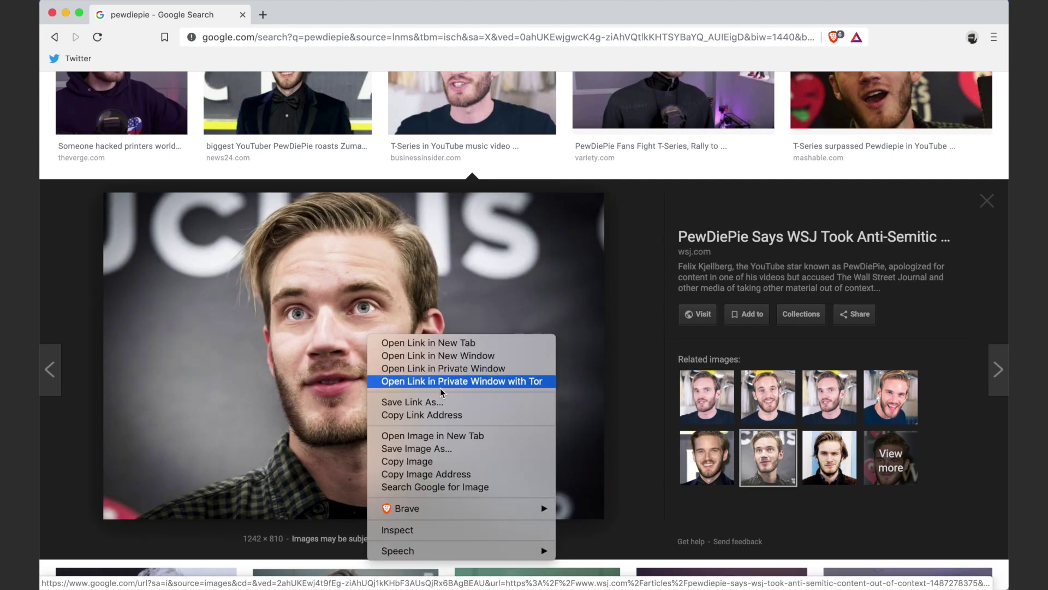
click(435, 462)
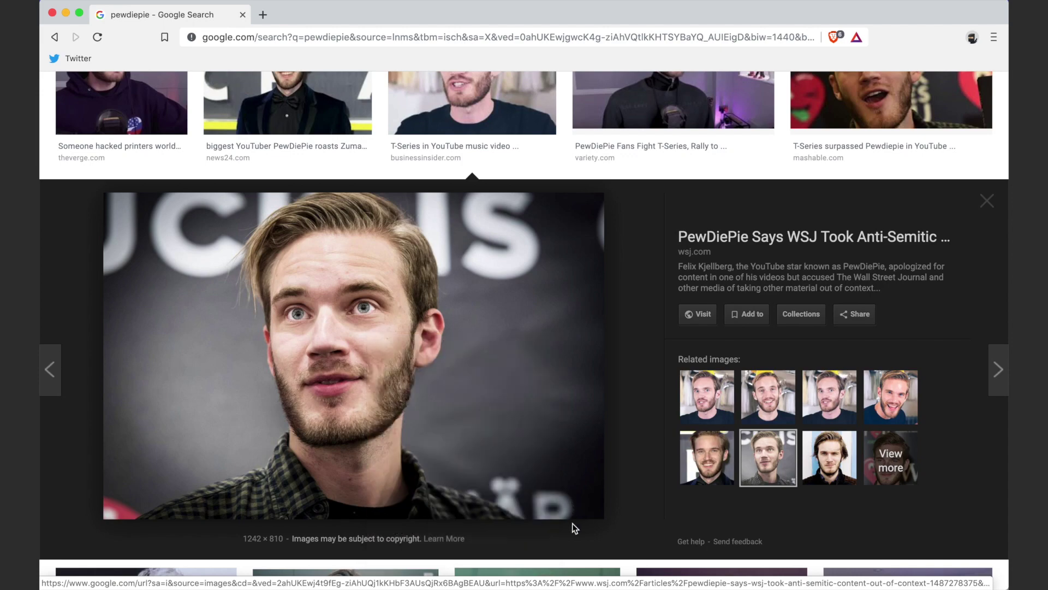
key(ctrl+Up)
click(191, 215)
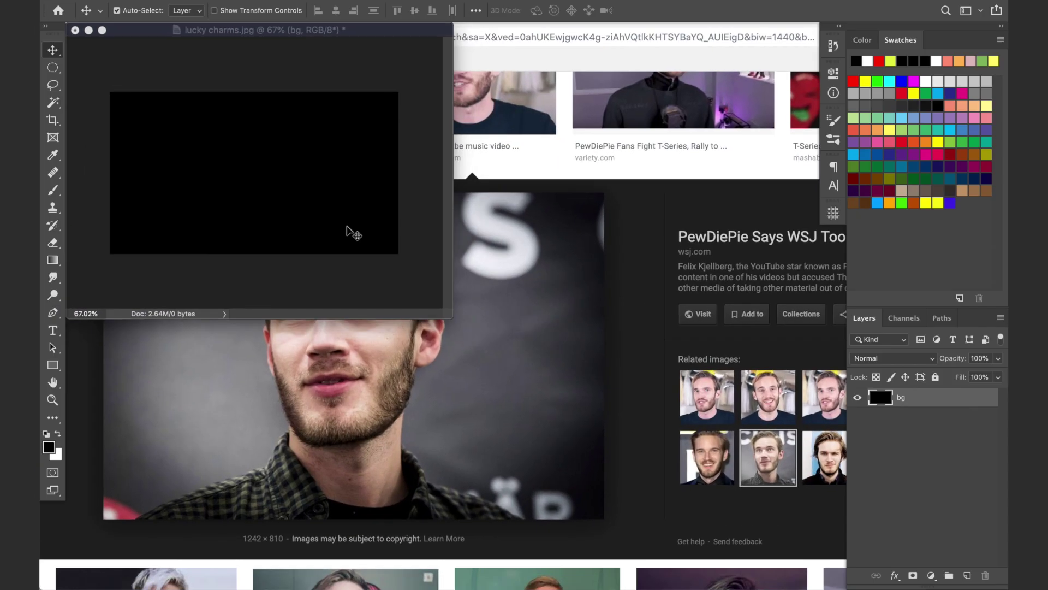
key(super+v)
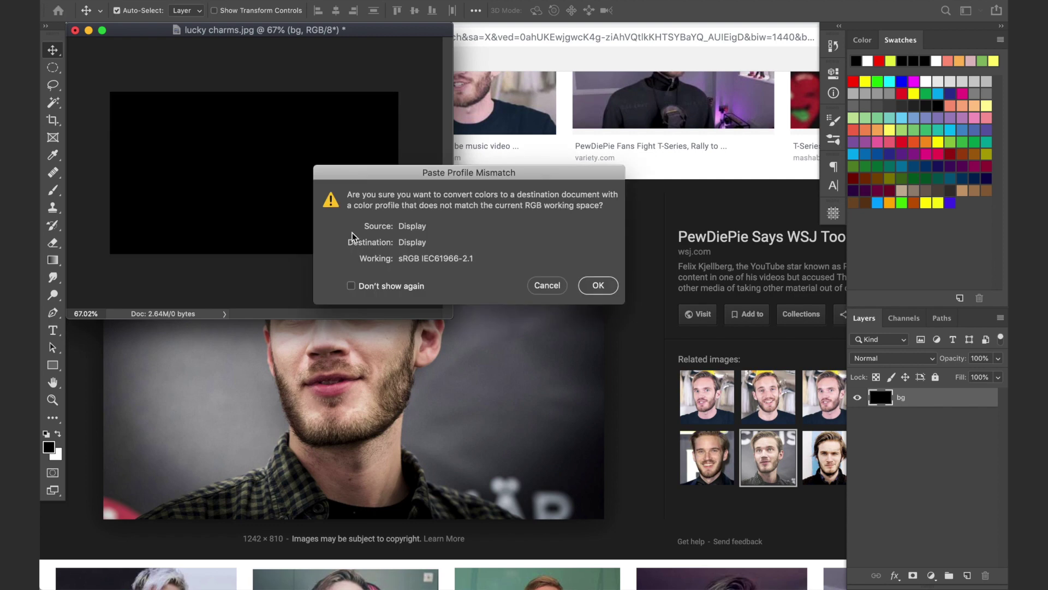
click(598, 285)
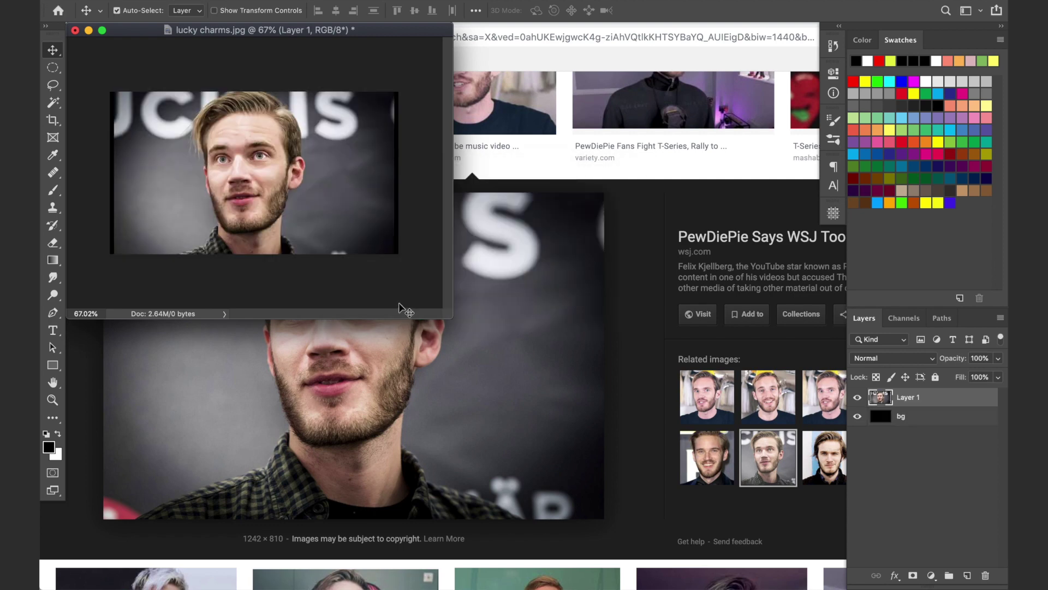
- Scale the pasted portrait up proportionally to about 104.32% so it spans the canvas width
key(super+t)
drag(394, 274, 400, 277)
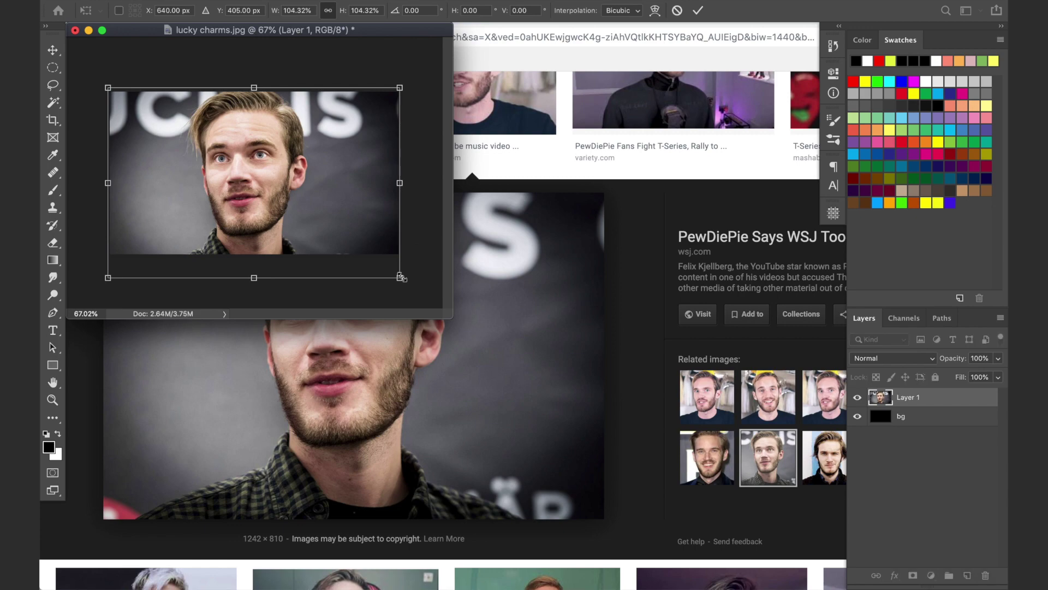
key(Return)
- Hide the browser window and show lucky charms.jpg in Photoshop's full-screen mode with the portrait enlarged
click(636, 231)
key(super+h)
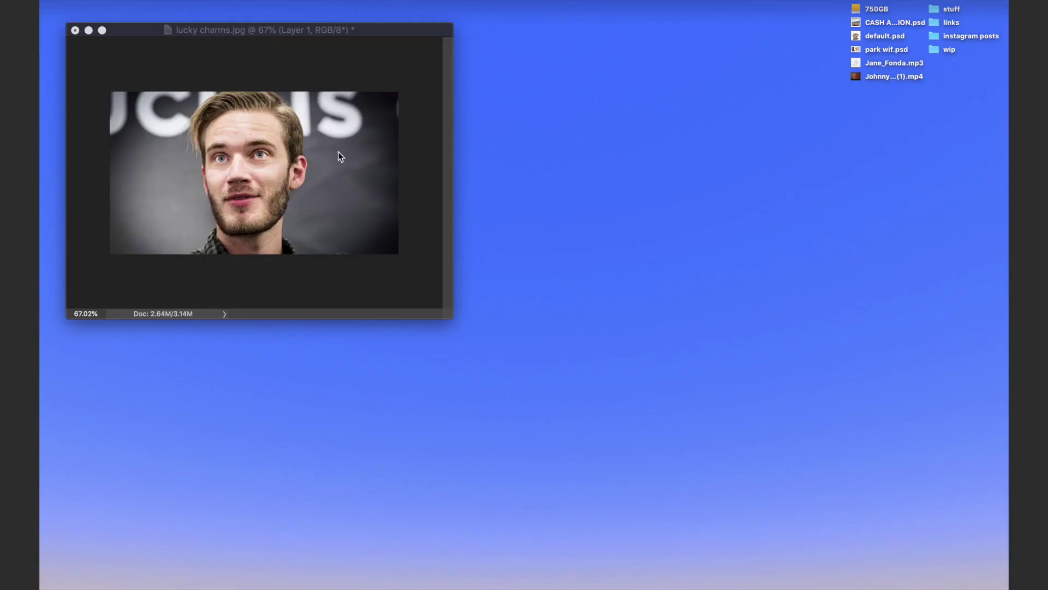
click(382, 113)
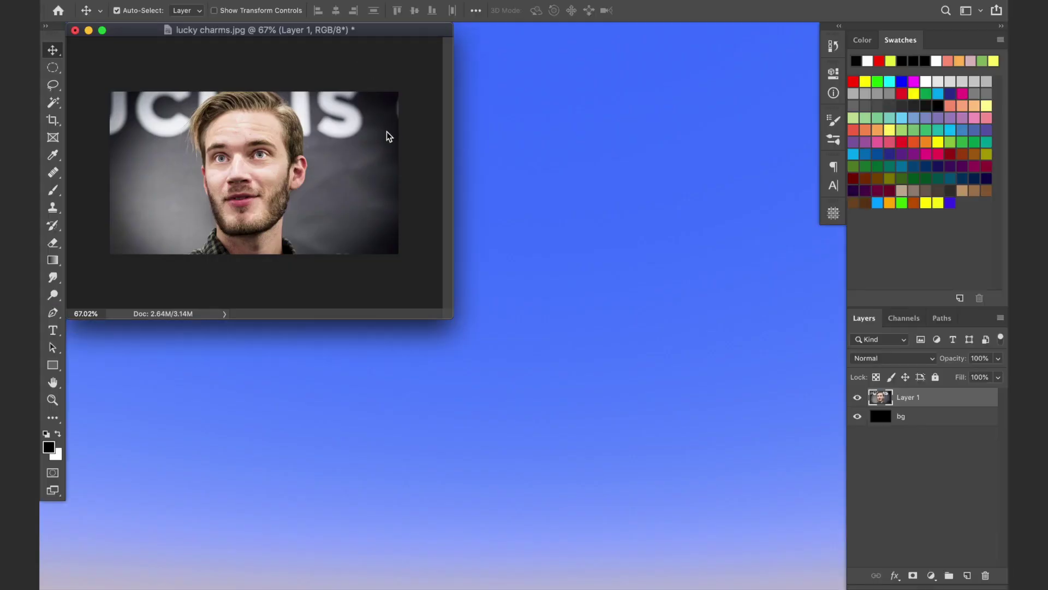
key(f)
click(578, 200)
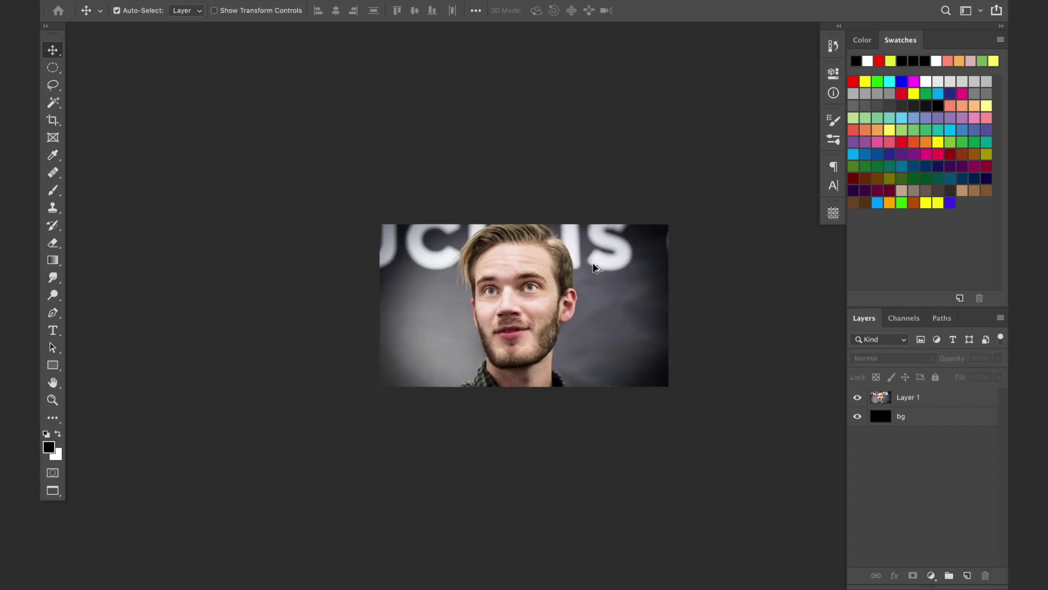
scroll(591, 262, up, 3)
scroll(593, 267, down, 3)
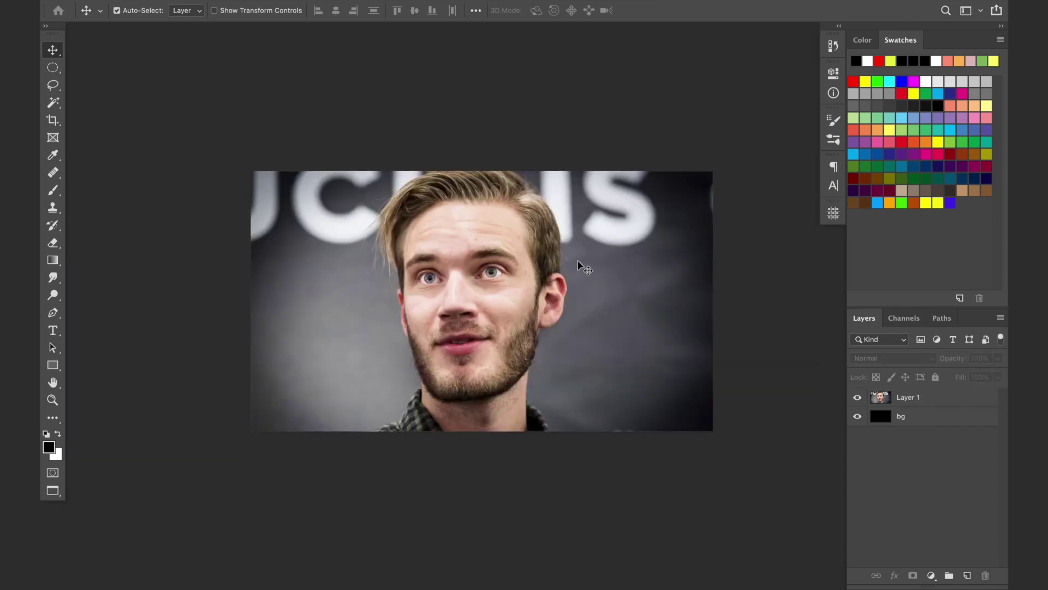
scroll(583, 263, up, 2)
scroll(582, 260, left, 2)
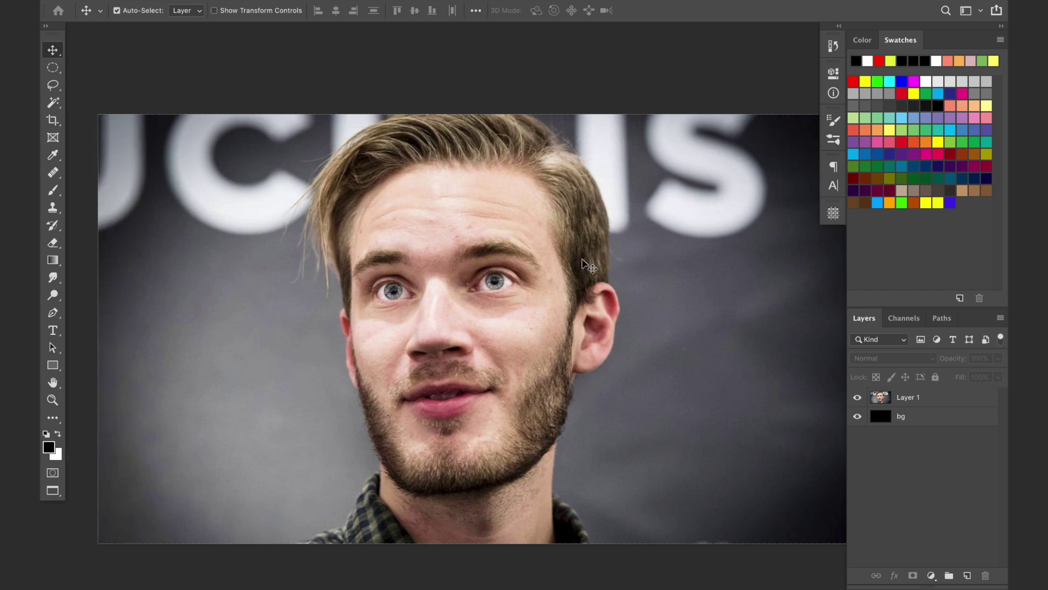
scroll(580, 258, up, 1)
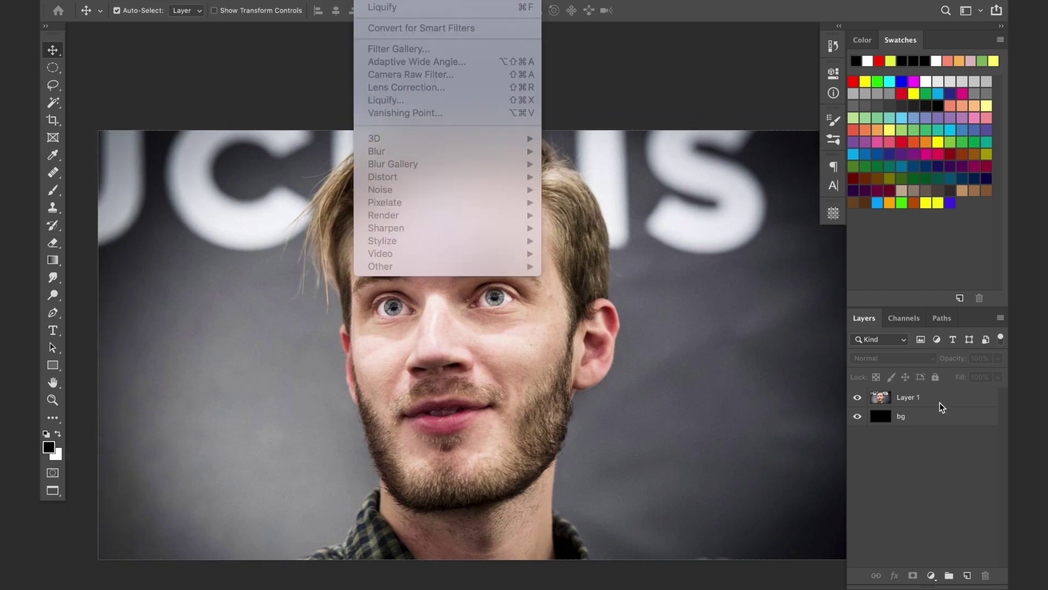
- Rename the pasted portrait's layer as face
click(939, 398)
double_click(909, 398)
text(face)
key(Return)
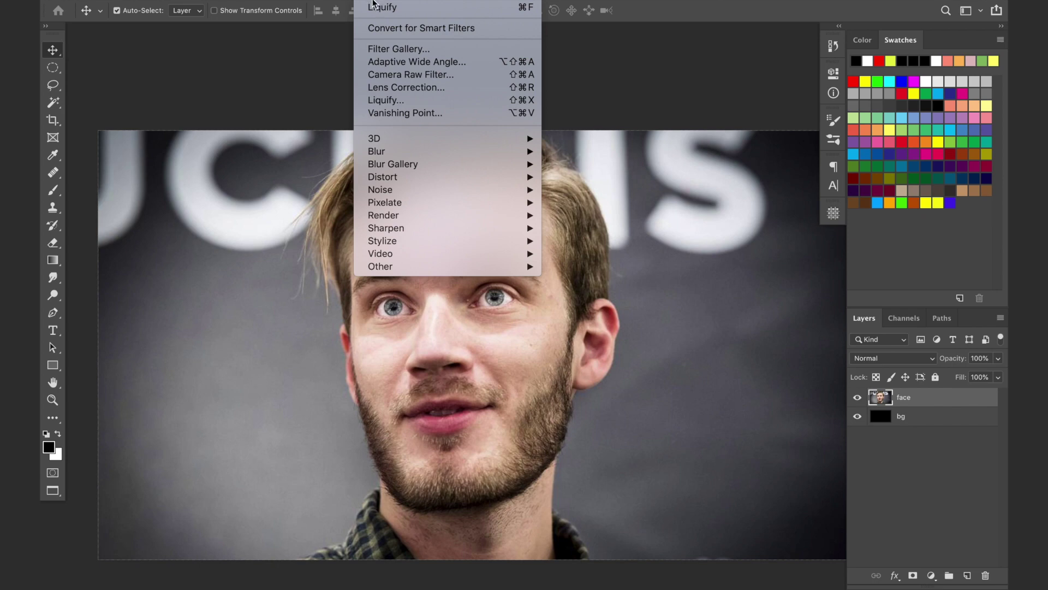
- Open the Liquify filter on the face layer and enlarge the preview to 160%
click(408, 102)
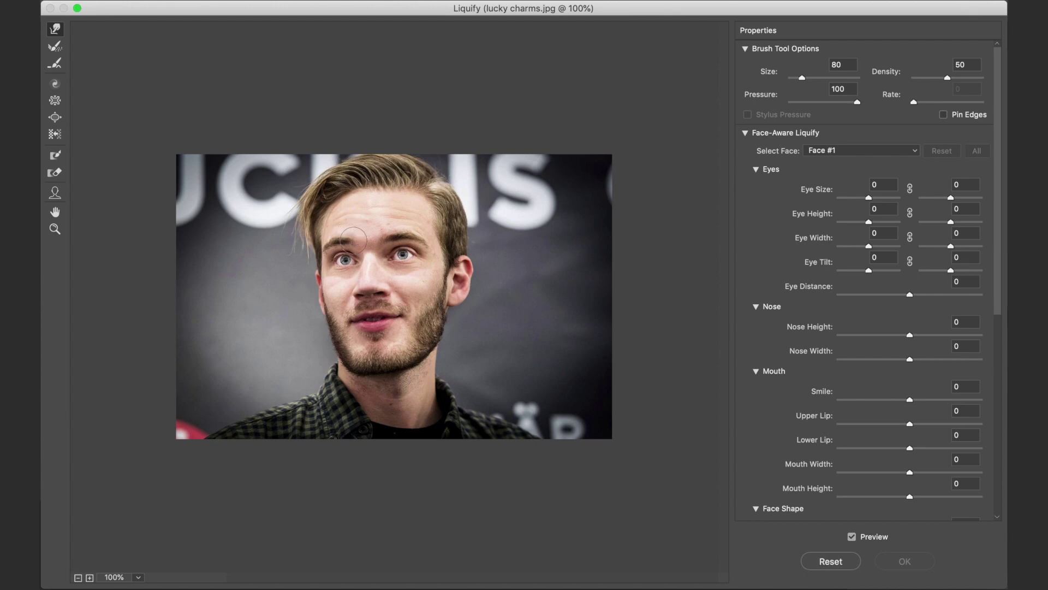
scroll(352, 238, up, 1)
scroll(353, 243, up, 3)
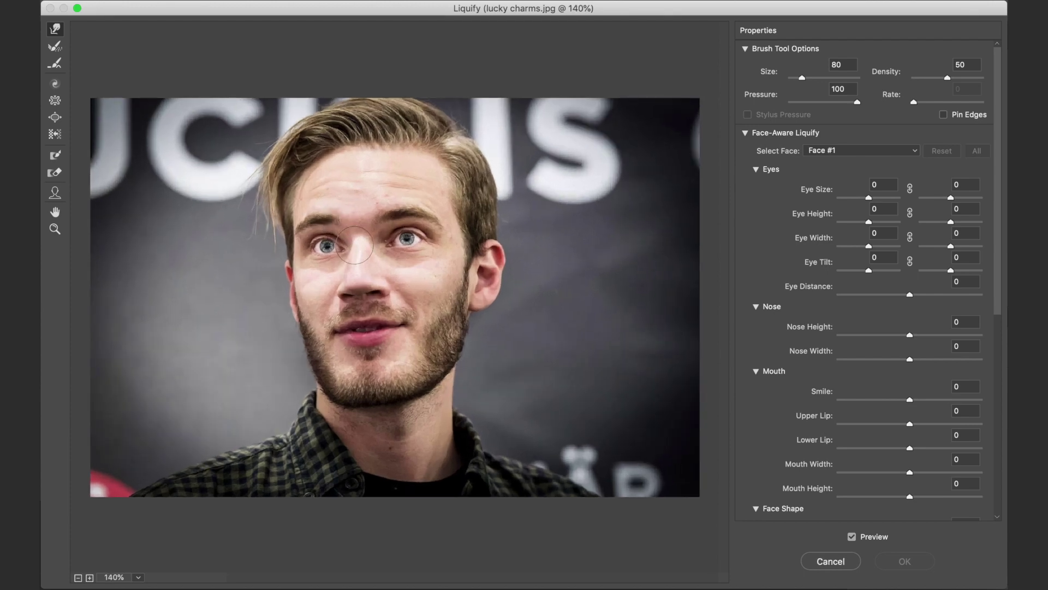
scroll(355, 244, up, 1)
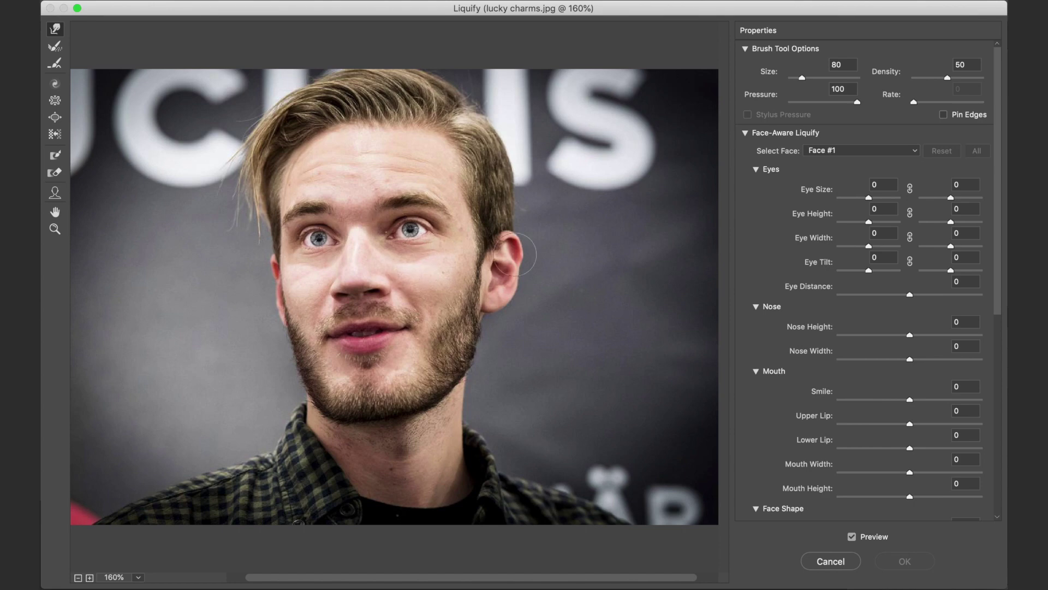
- Collapse the View Options and keep Face #1 as the selected face with the Face-Aware Liquify settings expanded
click(746, 133)
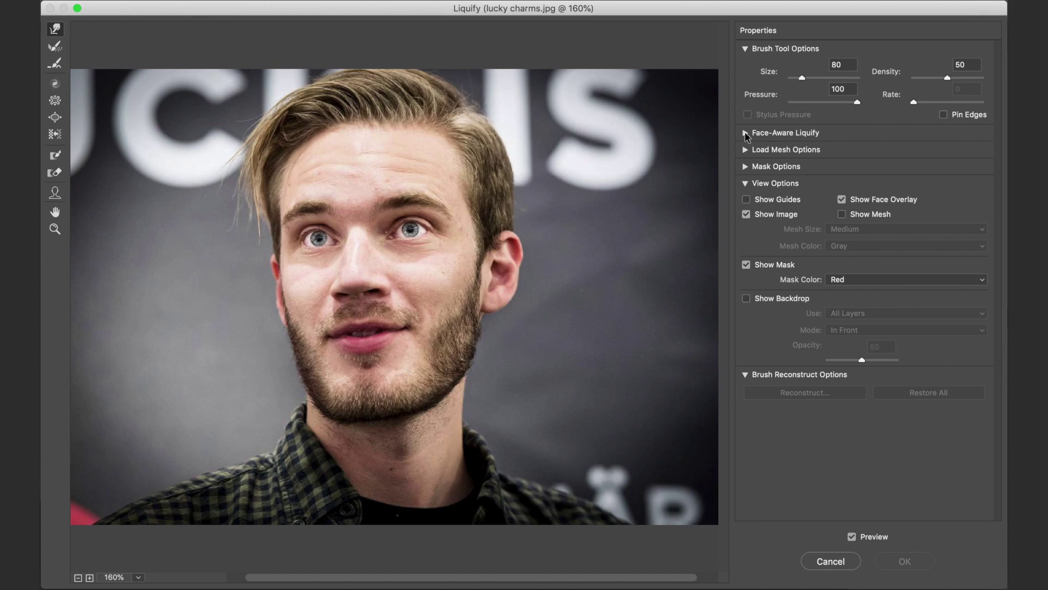
click(746, 133)
click(746, 133)
click(794, 184)
click(745, 133)
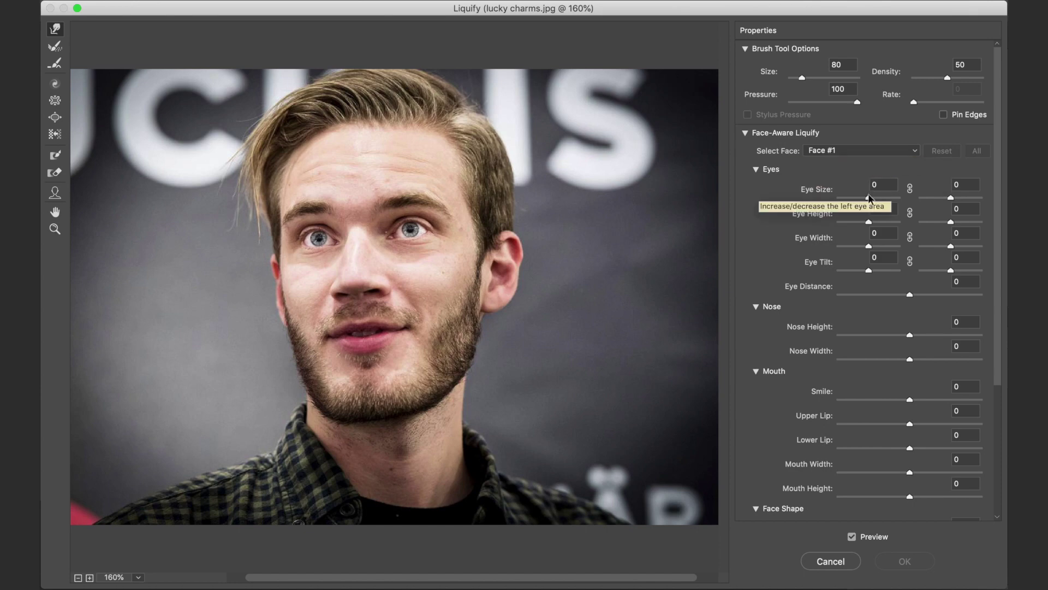
click(916, 151)
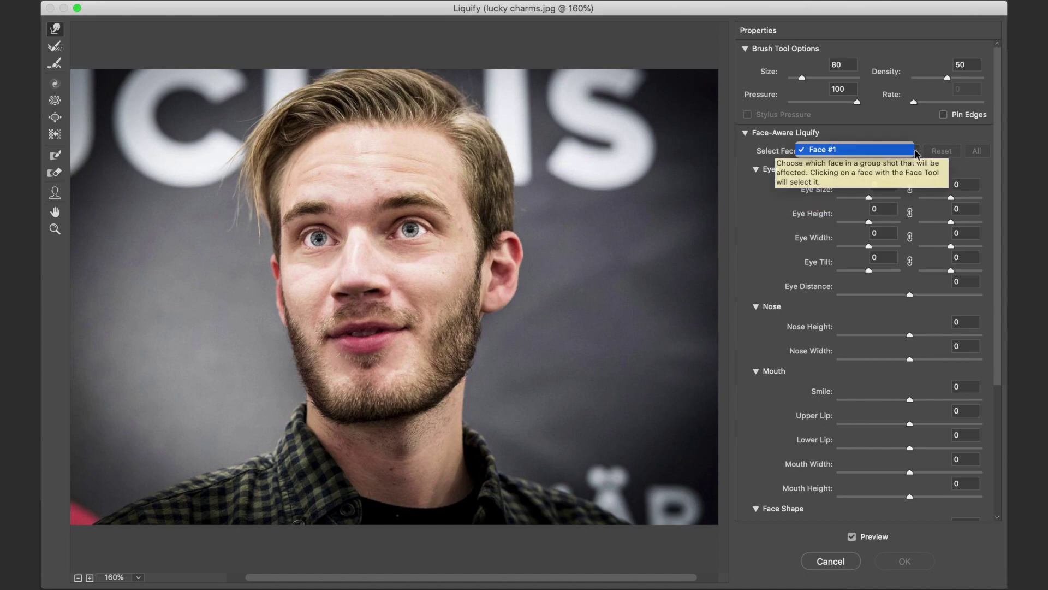
click(915, 150)
- Set the eye size, eye height and eye width of both eyes to 100
drag(868, 197, 940, 202)
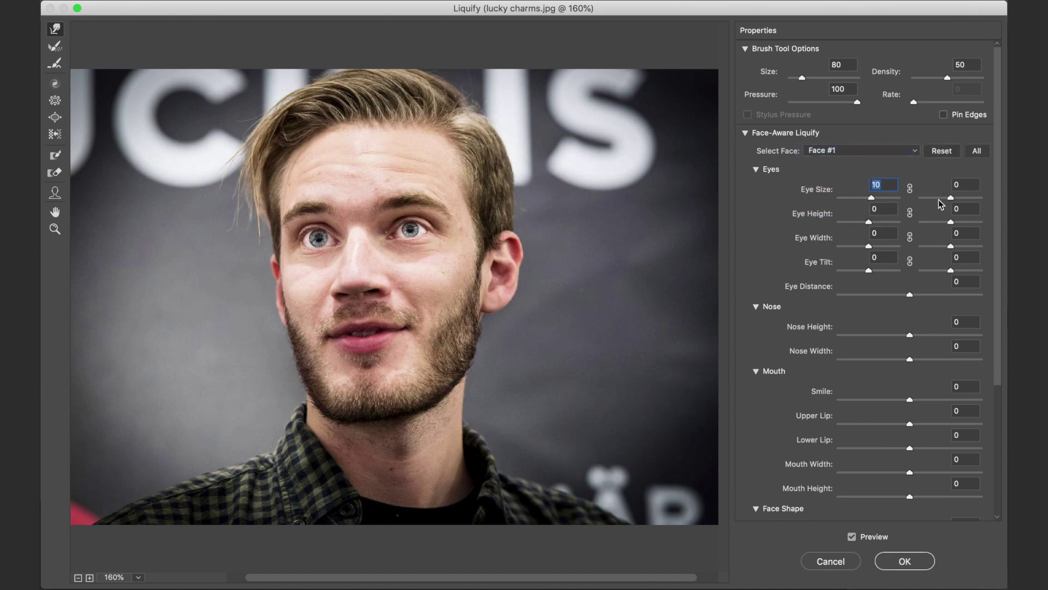
text(0)
key(Return)
text(100)
key(Return)
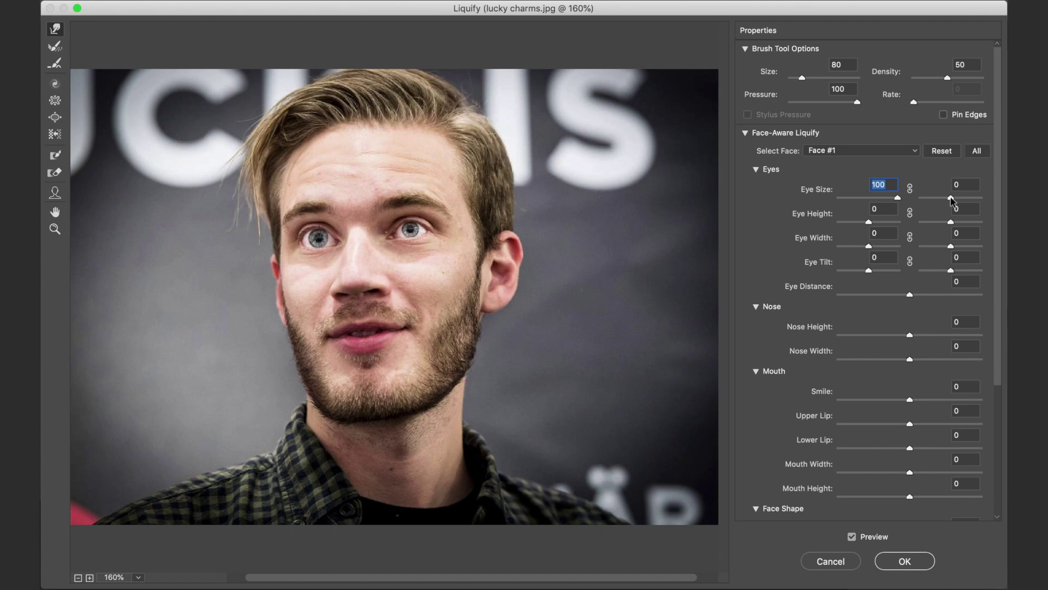
drag(951, 199, 981, 199)
drag(869, 226, 982, 224)
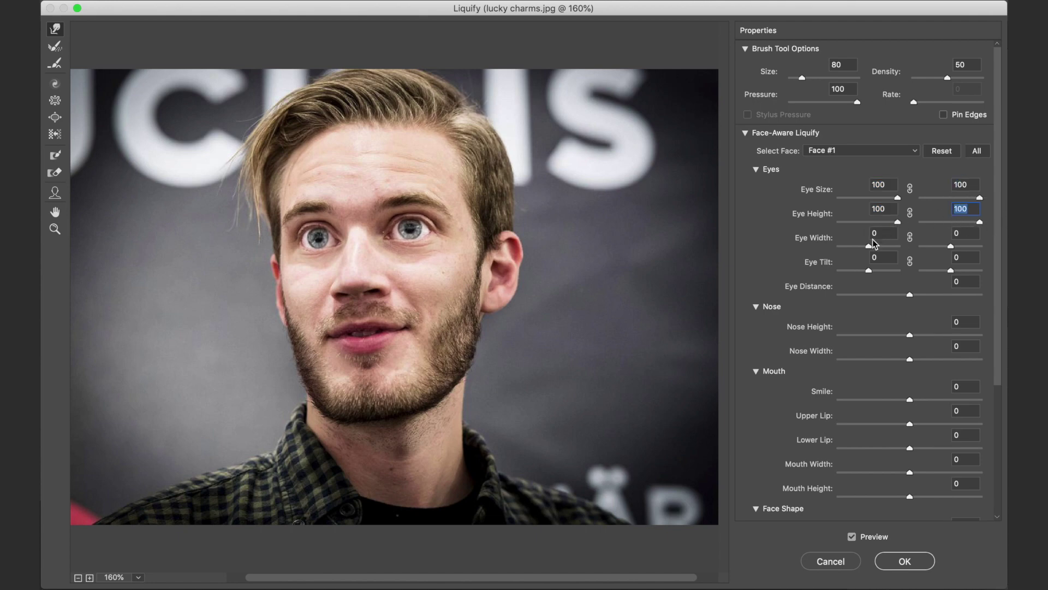
drag(868, 247, 1009, 247)
- Set the eye tilt of both eyes to -100 and the eye distance to 100
drag(869, 271, 793, 271)
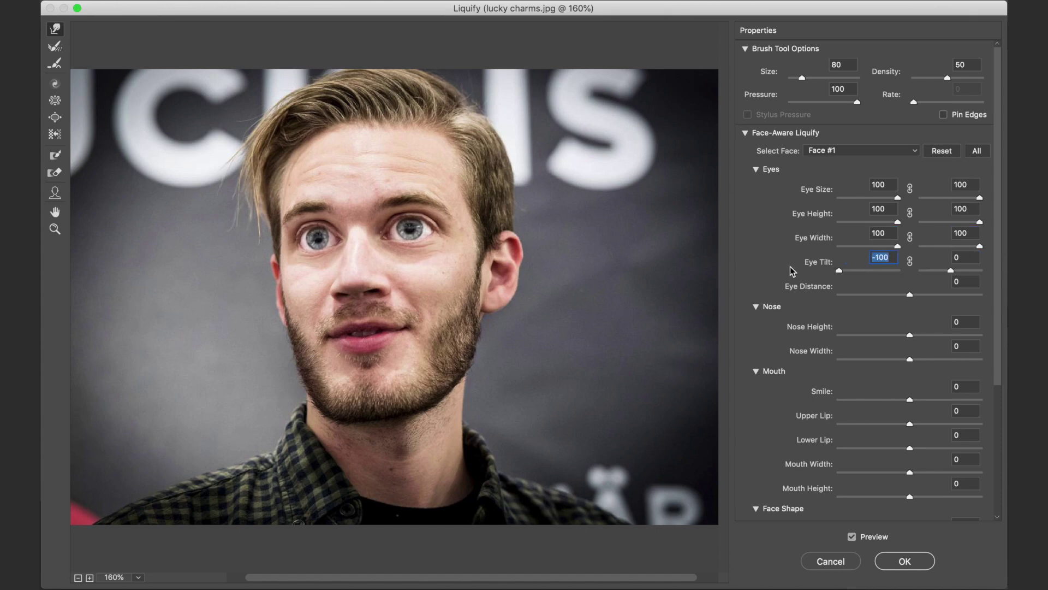
click(951, 270)
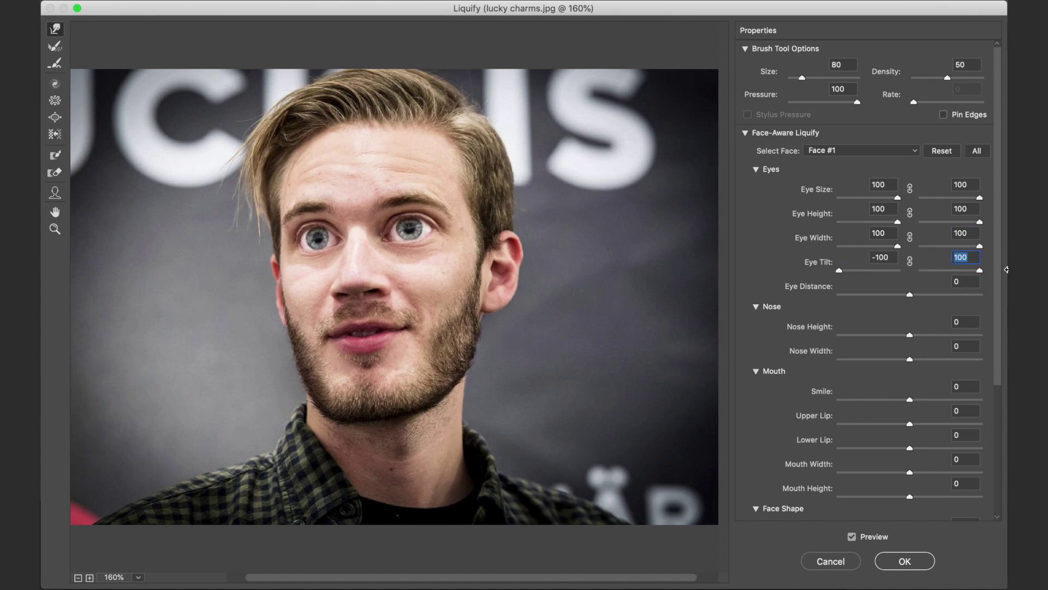
text(-100)
key(Return)
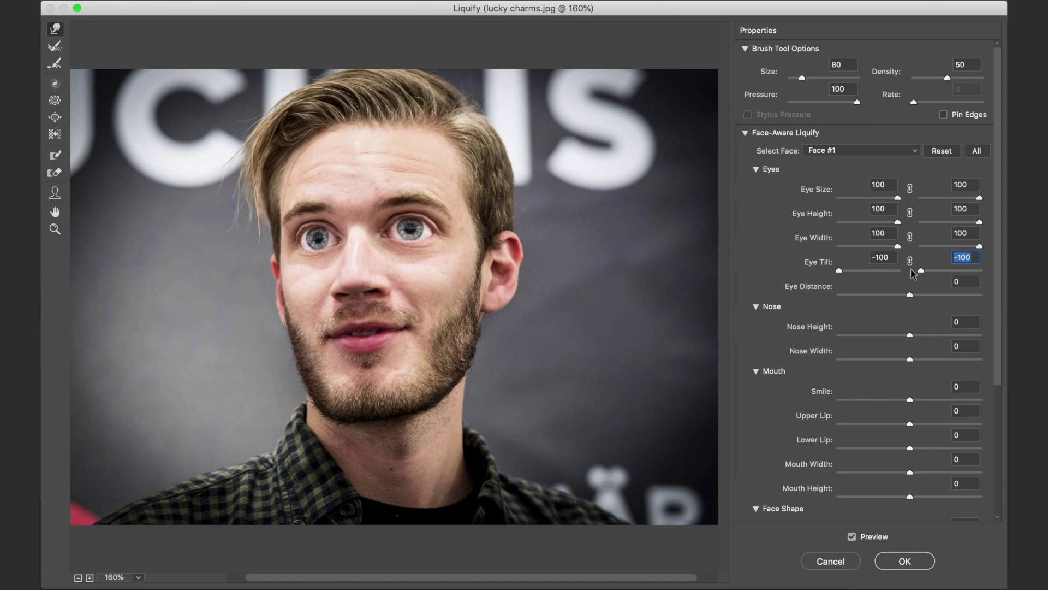
drag(910, 295, 1006, 306)
- Collapse the Eyes settings and set the nose height and nose width to 100
scroll(841, 326, down, 3)
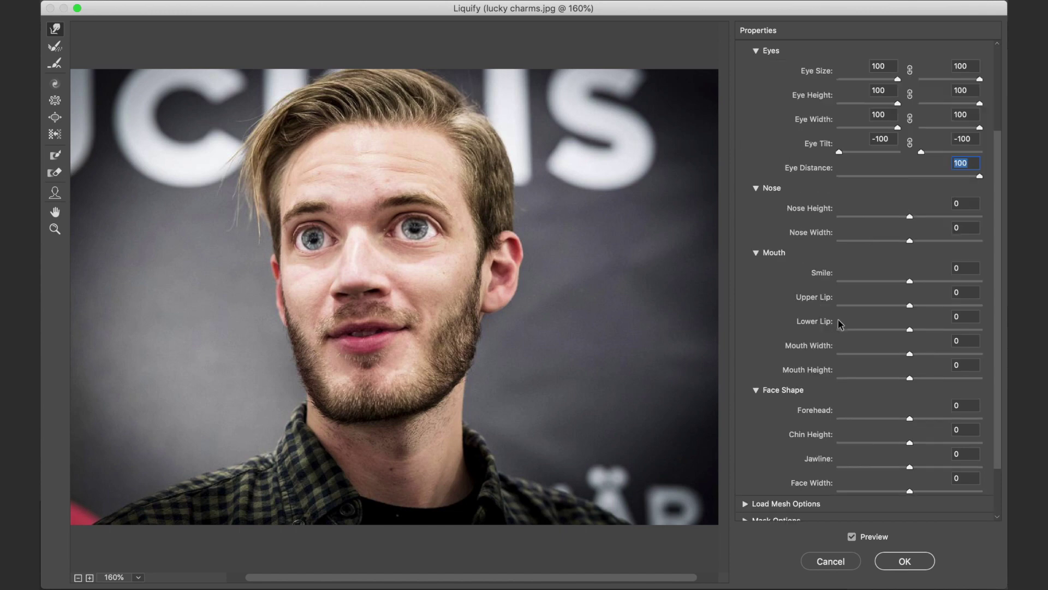
scroll(790, 207, up, 3)
click(757, 169)
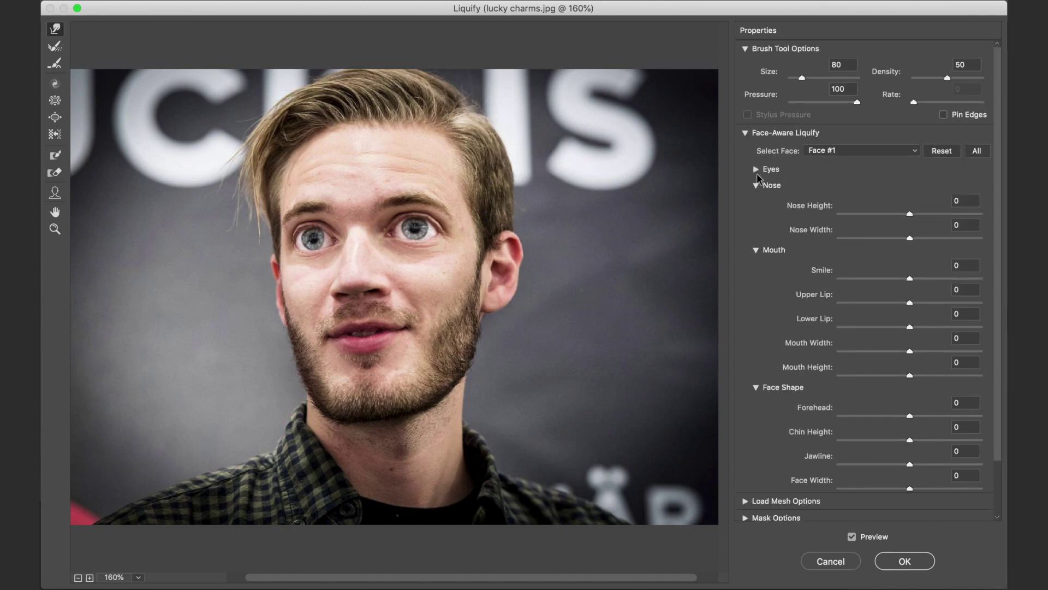
drag(910, 215, 1001, 218)
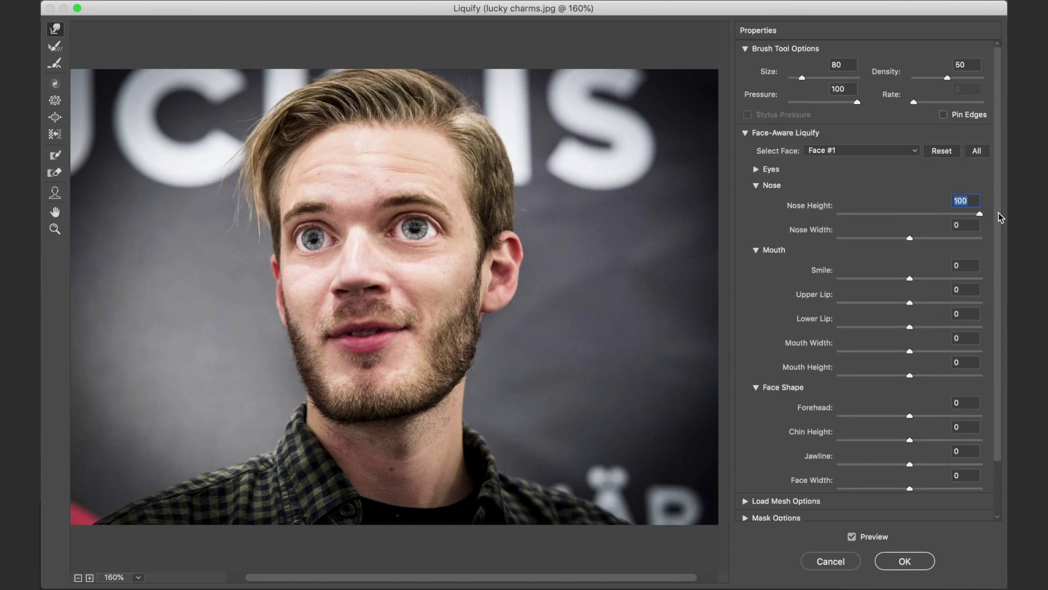
drag(907, 240, 1007, 242)
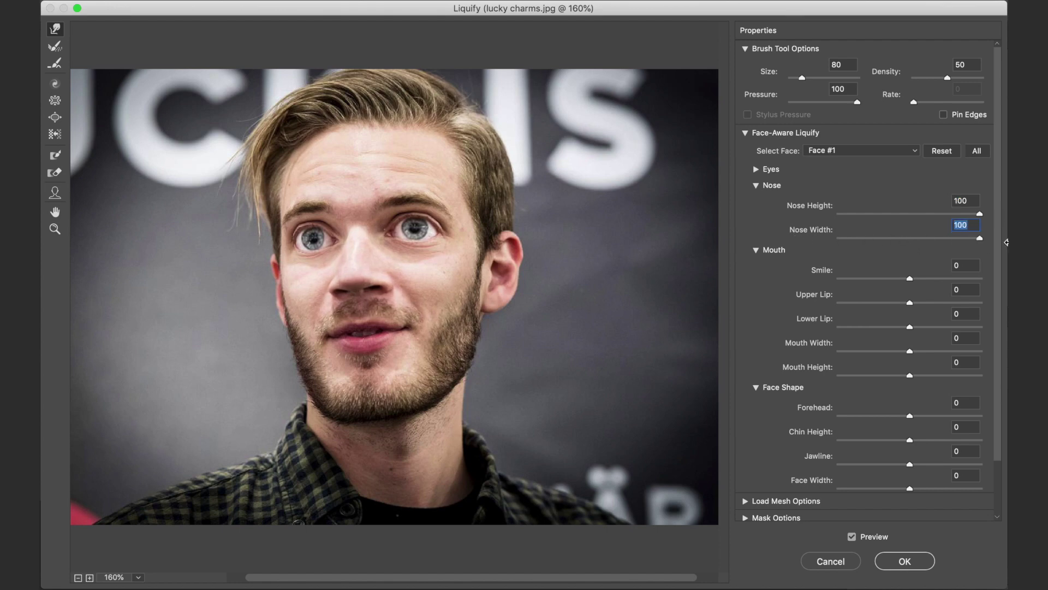
- Set the smile and upper lip to 100 and the lower lip to -100
drag(911, 279, 1007, 266)
drag(911, 304, 1006, 297)
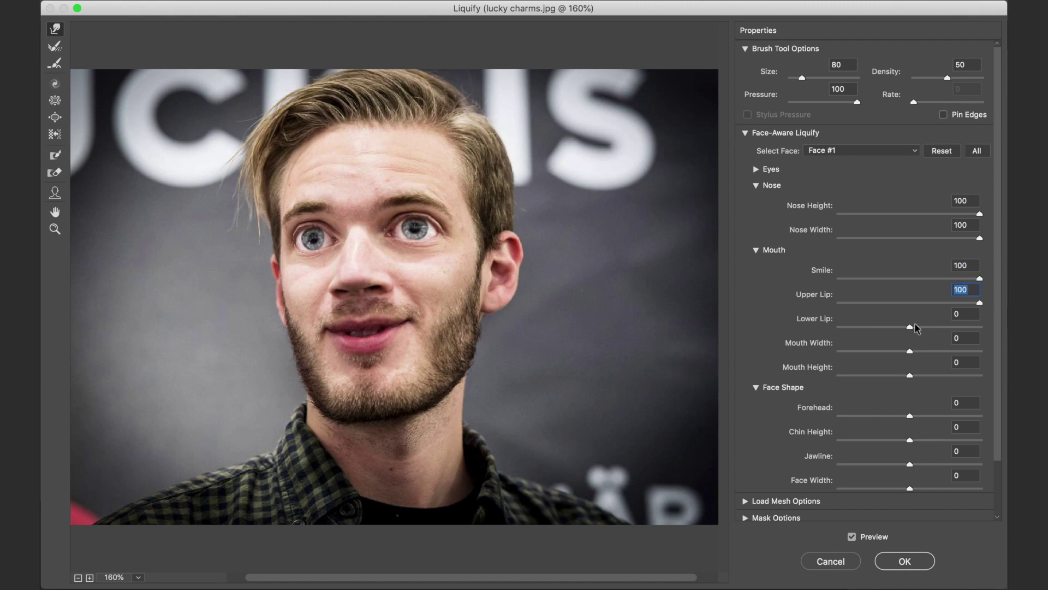
drag(910, 327, 1006, 330)
drag(919, 326, 849, 320)
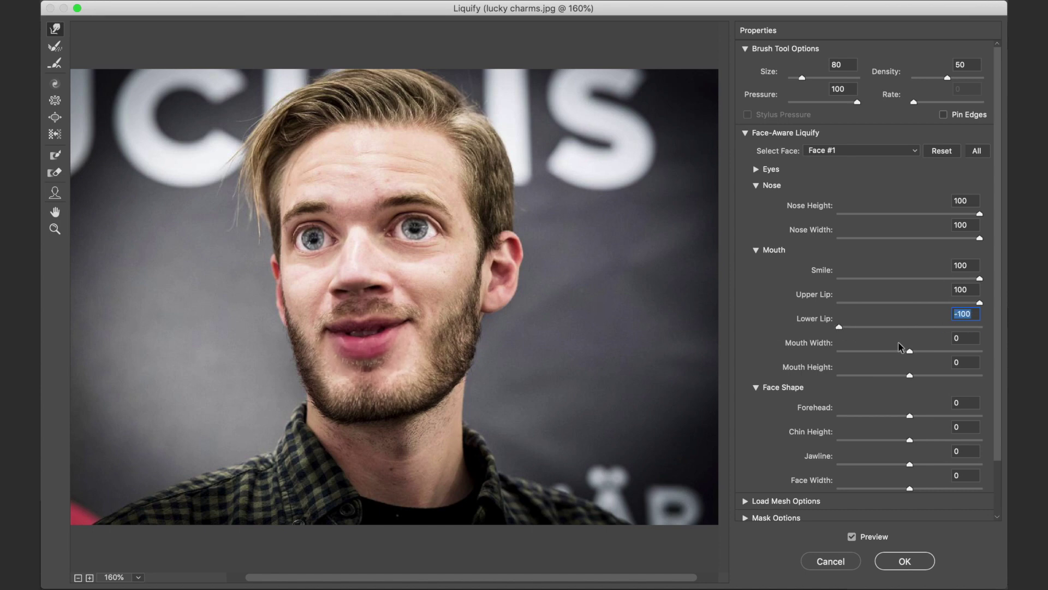
- Set mouth width, mouth height, chin height and face width to 100, and forehead and jawline to -100
drag(910, 352, 983, 352)
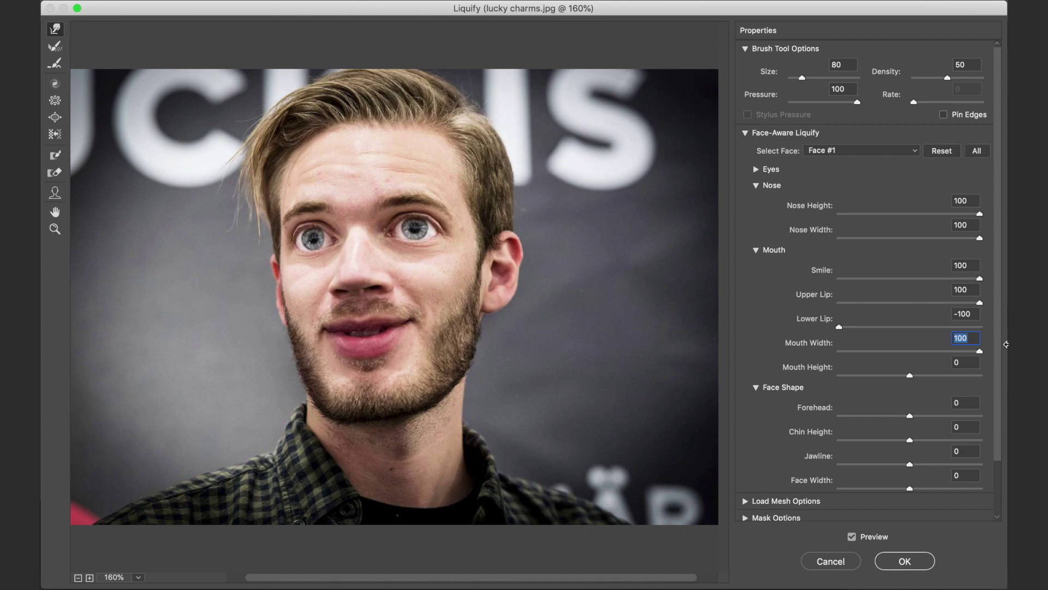
drag(909, 376, 1008, 373)
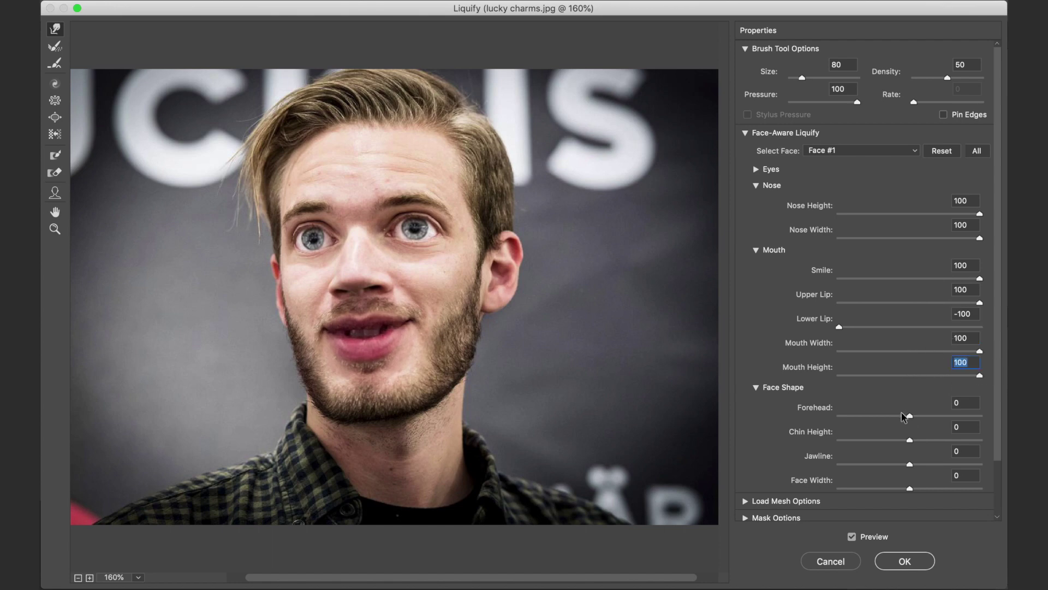
drag(910, 415, 806, 417)
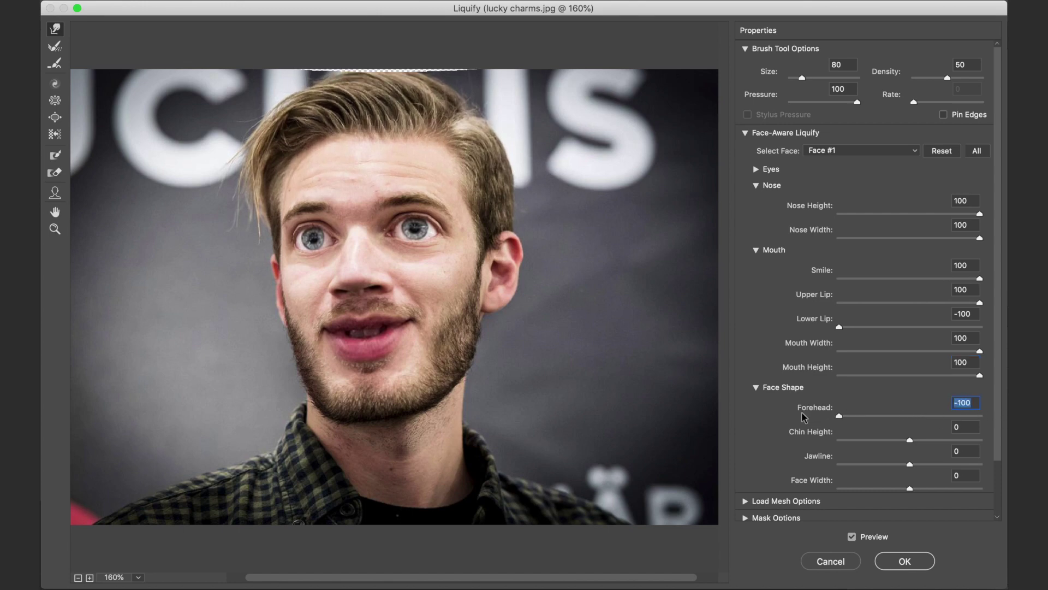
drag(909, 439, 989, 429)
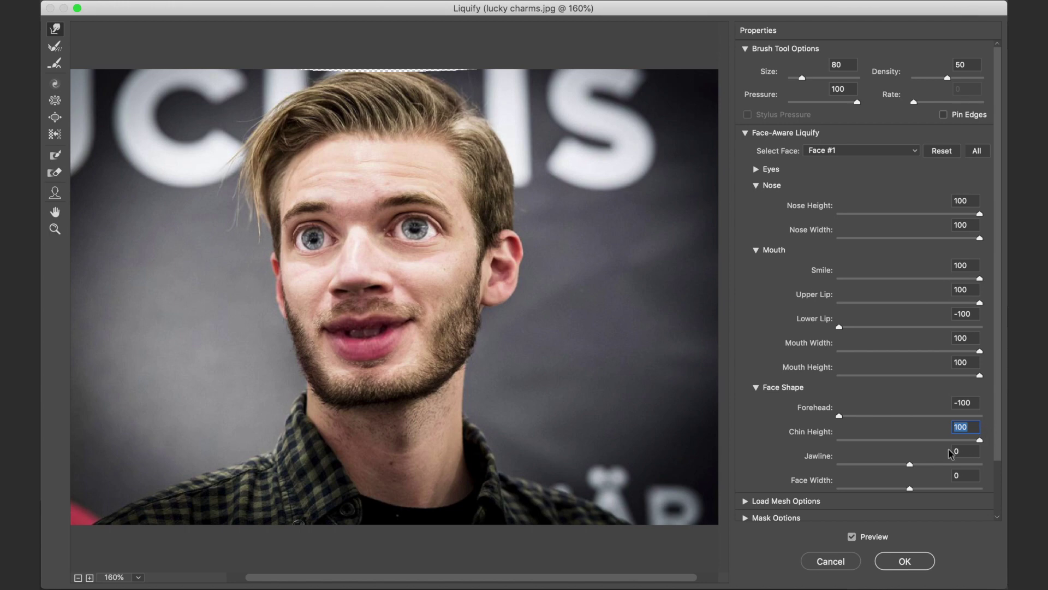
drag(909, 464, 789, 466)
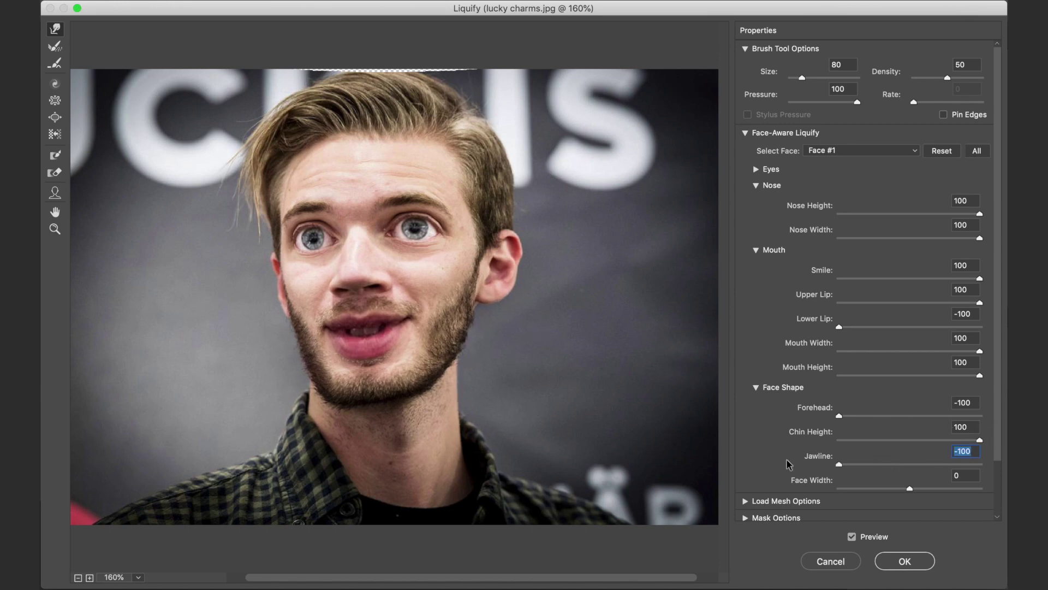
drag(909, 488, 994, 490)
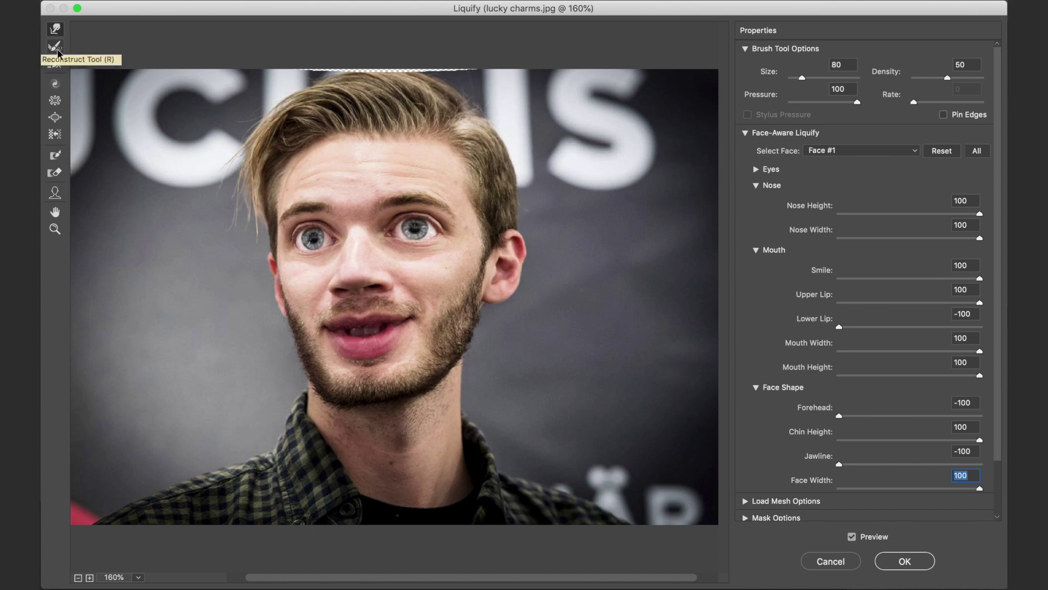
- Warp both eyes by hand with the Forward Warp tool at brush size 80
click(55, 30)
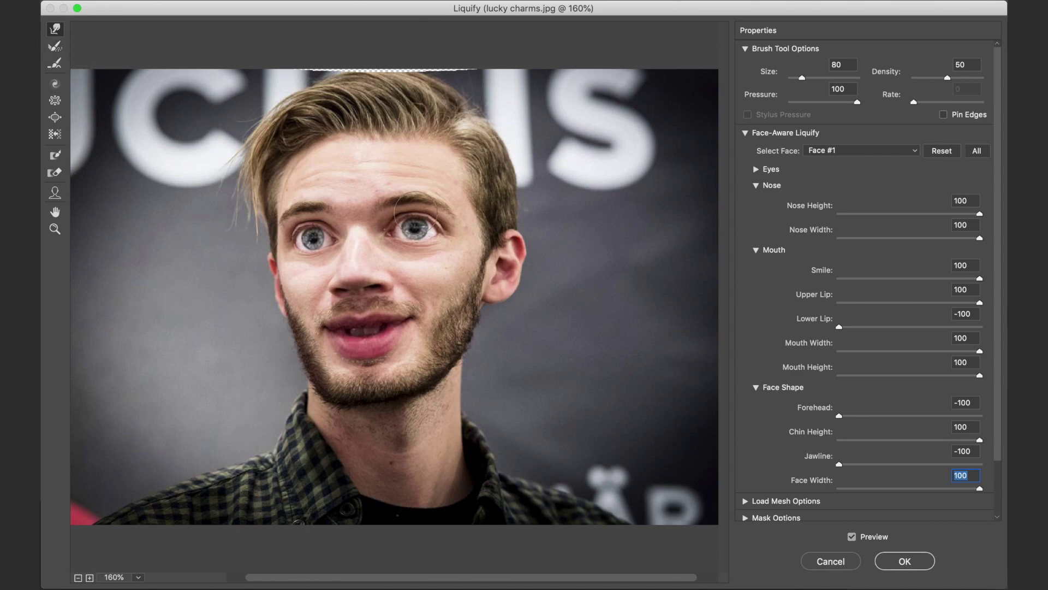
click(413, 222)
drag(414, 218, 414, 239)
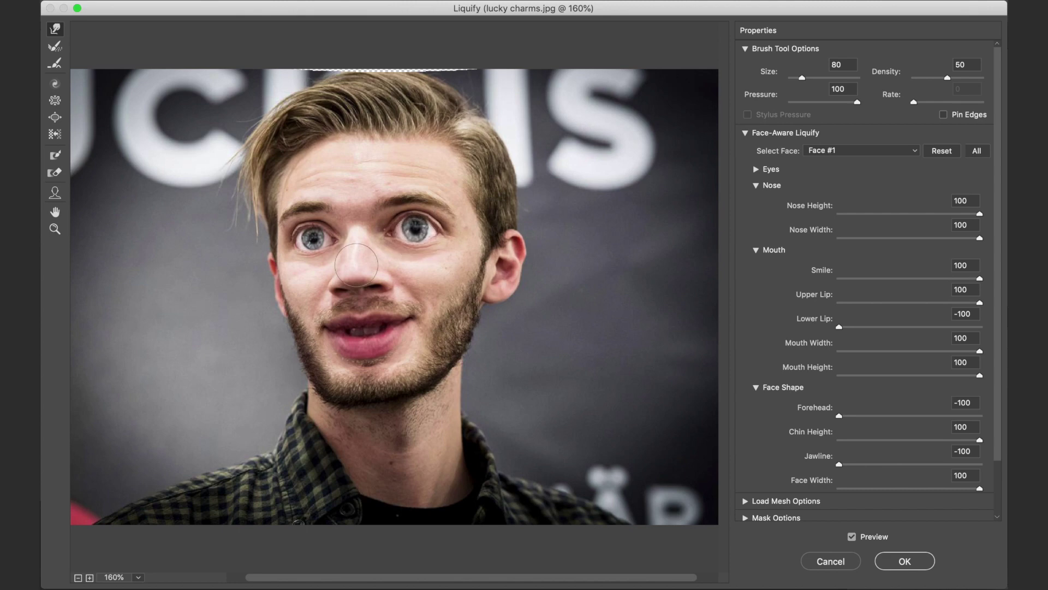
drag(314, 246, 314, 252)
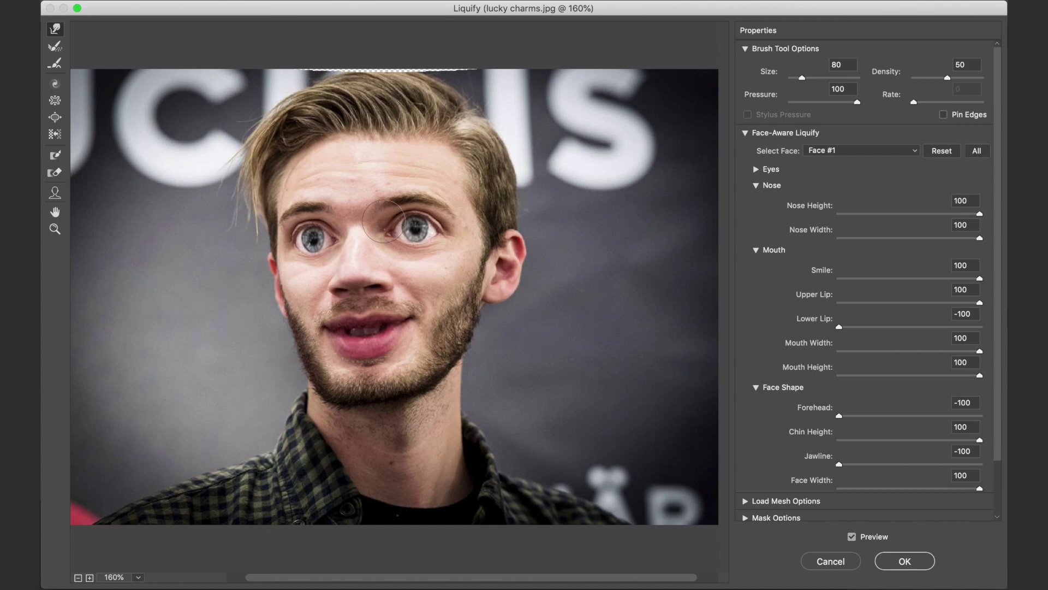
- Enlarge the warp brush to 150 and push the eyebrows slightly upward
key(bracketright)
key(bracketright)
key(bracketright)
key(bracketright)
key(bracketright)
key(bracketright)
key(bracketright)
key(bracketright)
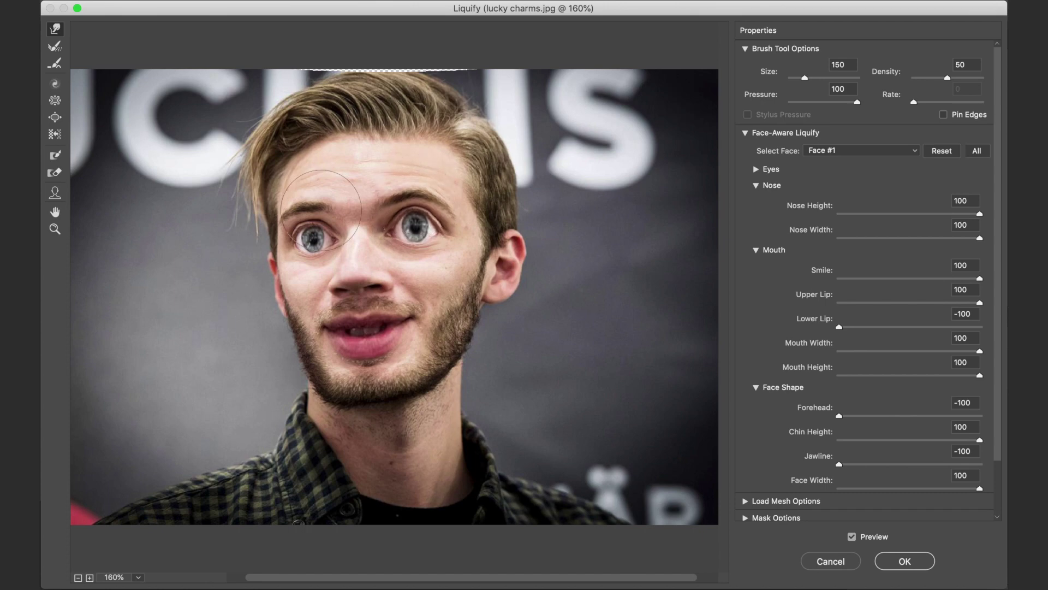
drag(300, 214, 300, 210)
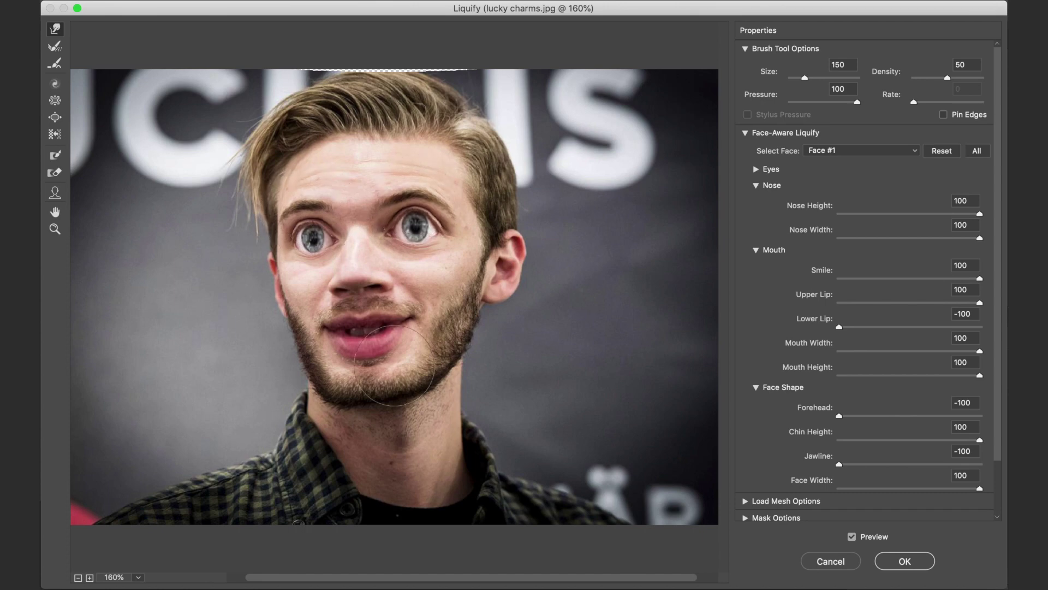
- Push the chin slightly downward, enlarging the warp brush to 250
drag(391, 381, 393, 383)
key(bracketright)
key(bracketright)
key(bracketright)
drag(390, 394, 389, 399)
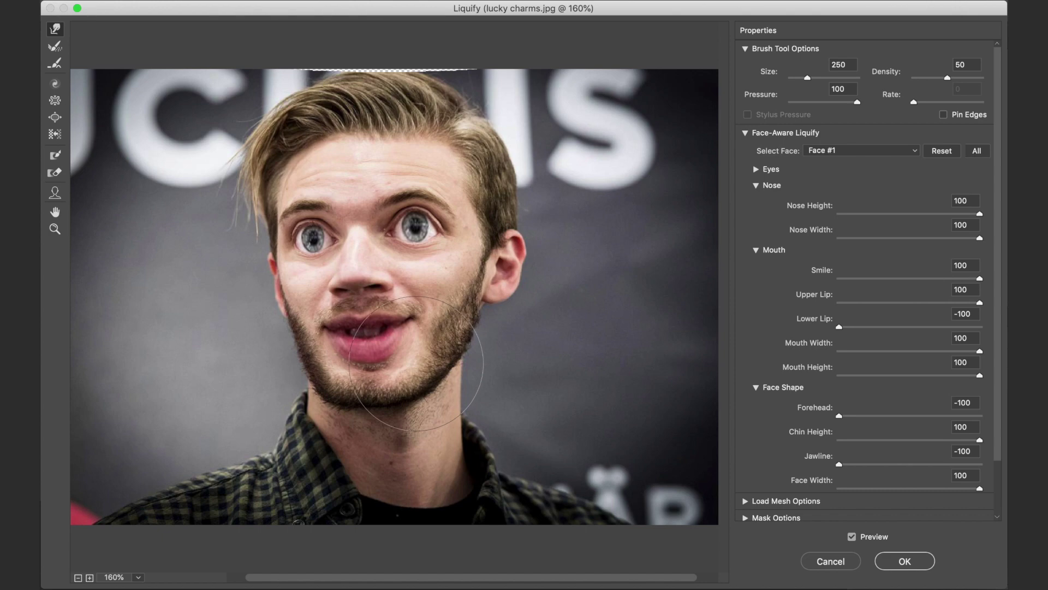
- Shrink the warp brush and push the upper lip slightly upward
key(bracketleft)
key(bracketleft)
key(bracketleft)
key(bracketleft)
key(bracketleft)
key(bracketleft)
key(bracketleft)
key(bracketleft)
key(bracketleft)
drag(350, 322, 349, 319)
- Warp the lower lip at brush size 70, undo that stroke and reshape the lip with a new one
key(bracketright)
key(bracketright)
mouse_move(365, 322)
mouse_down()
mouse_move(389, 323)
mouse_move(360, 317)
mouse_move(377, 349)
mouse_move(385, 343)
mouse_up()
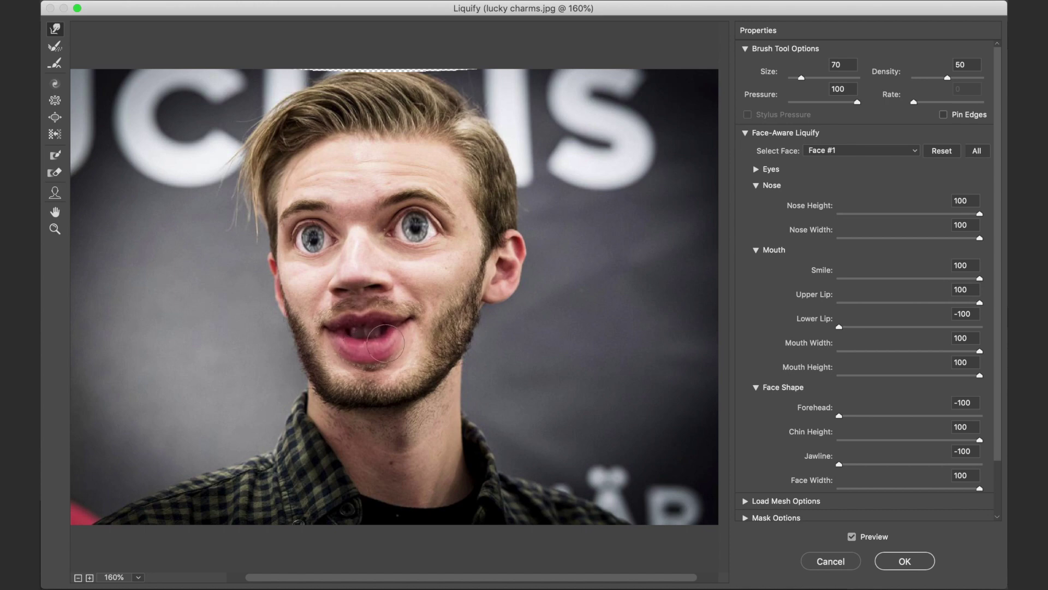
key(super+z)
drag(384, 342, 372, 344)
- Push in the jaw and neck on the collar side, using warp brush sizes of 125 and 100
key(bracketright)
key(bracketright)
key(bracketright)
key(bracketright)
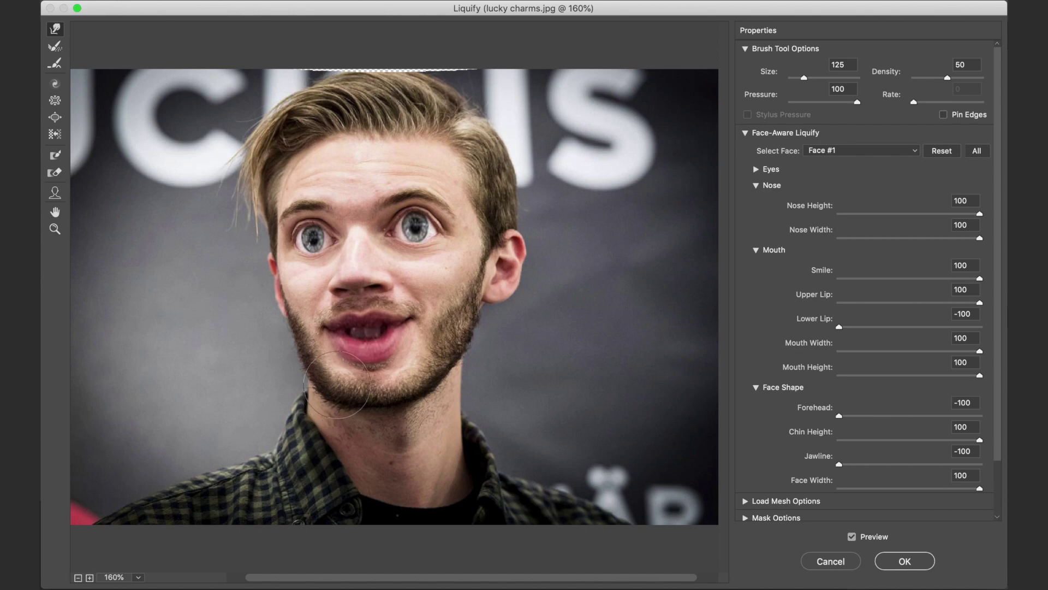
key(bracketleft)
key(bracketleft)
key(bracketleft)
key(bracketright)
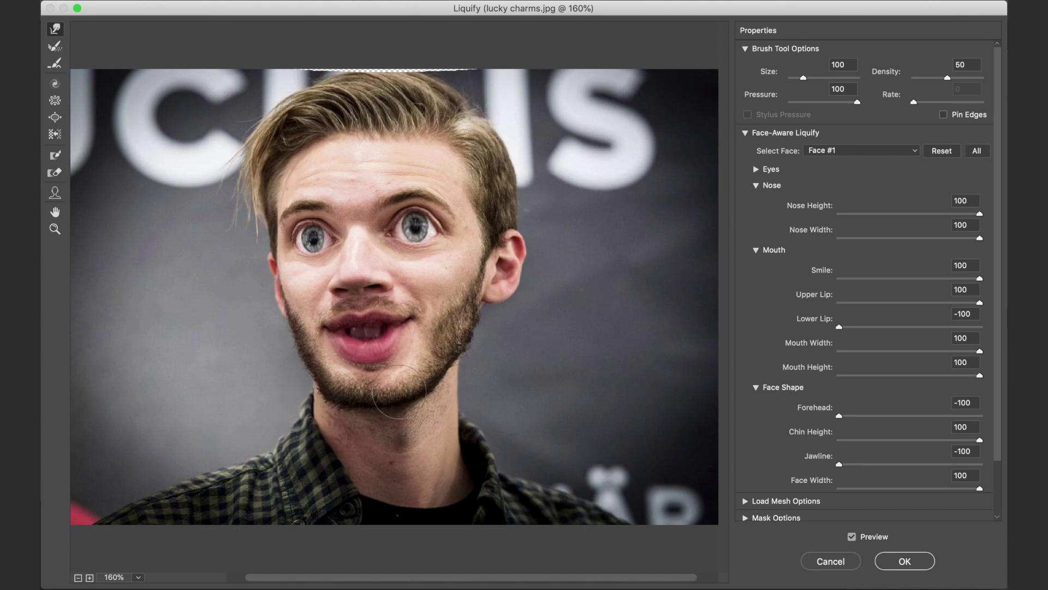
- Enlarge the warp brush to 300 for the last adjustments and apply the Liquify filter
key(bracketright)
key(bracketright)
key(bracketright)
key(bracketright)
key(bracketright)
key(bracketright)
key(bracketright)
key(bracketright)
key(bracketright)
key(bracketright)
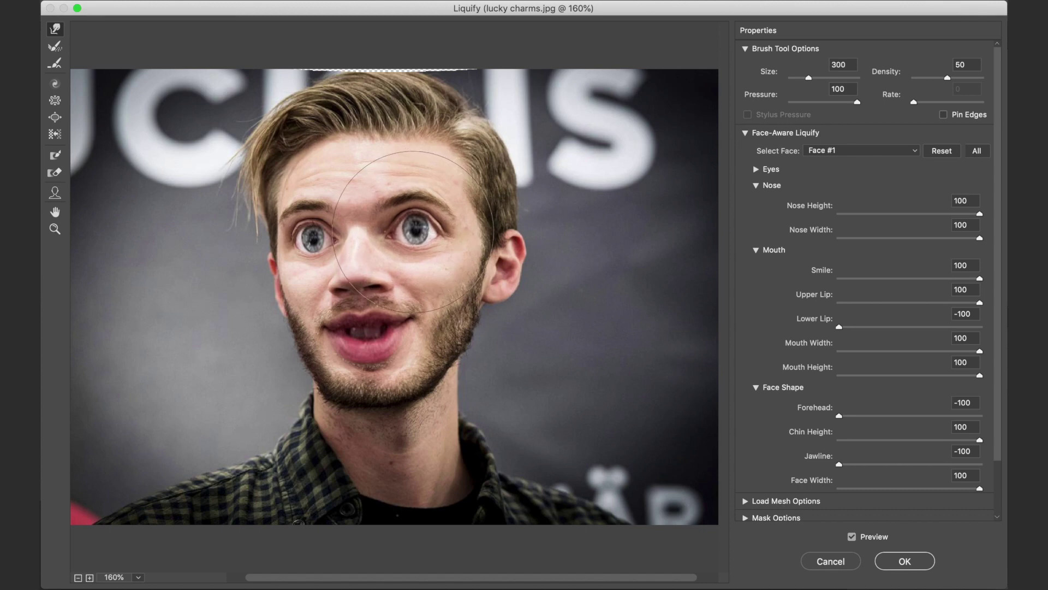
click(894, 563)
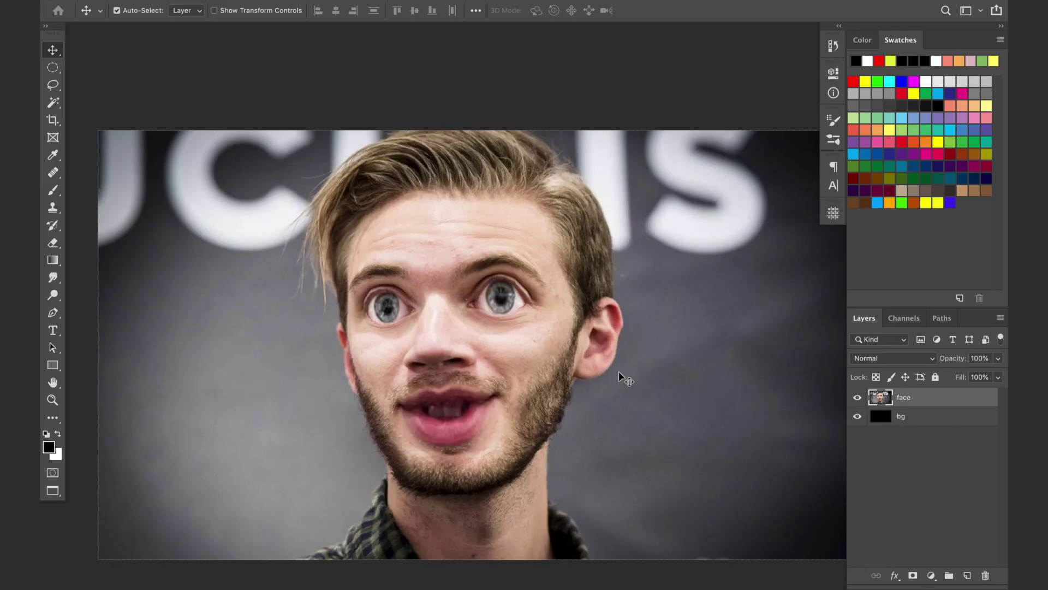
- Compare the portrait before and after the Liquify edit by undoing and restoring it
key(ctrl+minus)
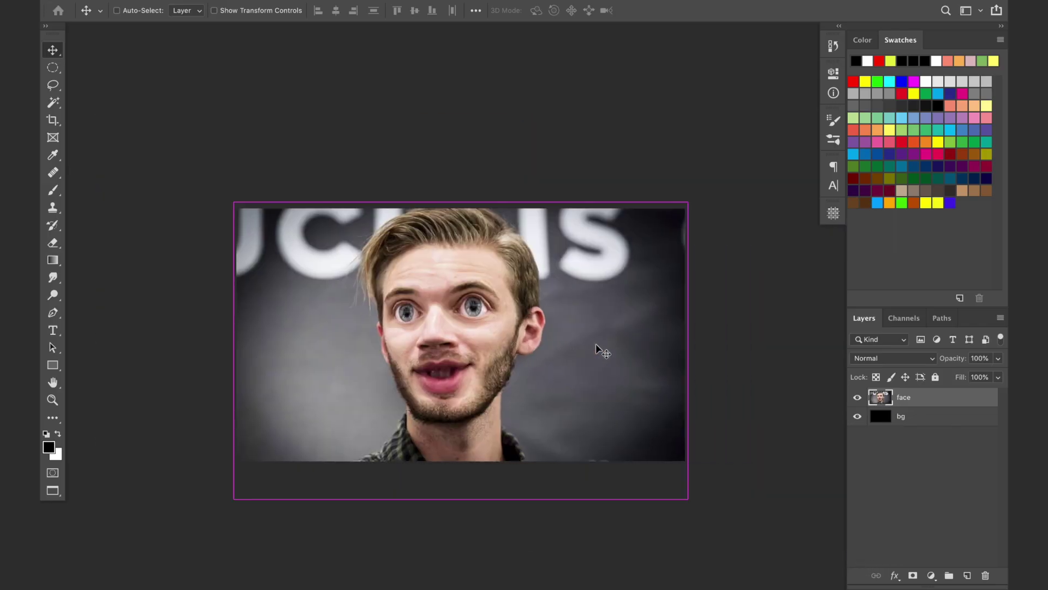
key(ctrl+z)
key(ctrl+z)
key(ctrl+z)
key(ctrl+z)
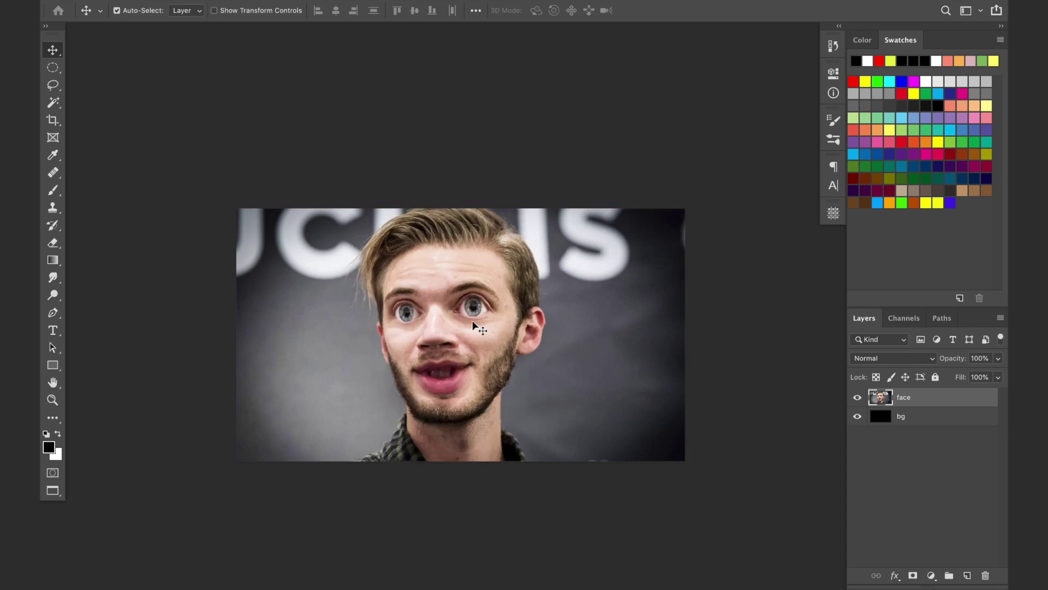
- Add a new layer above the face layer and lasso the outer white of the smaller eye
scroll(474, 326, up, 2)
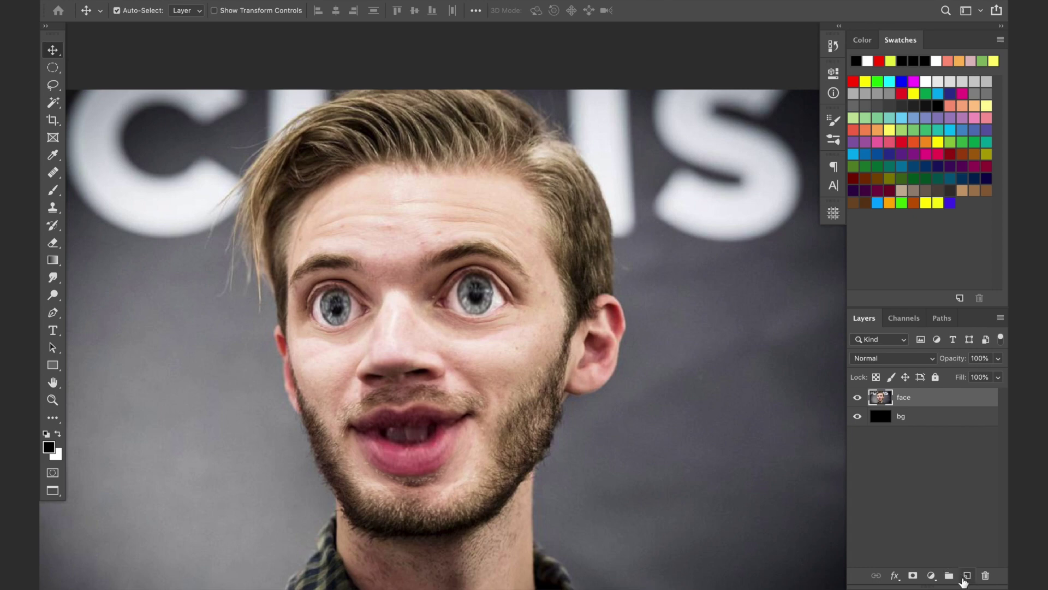
click(967, 577)
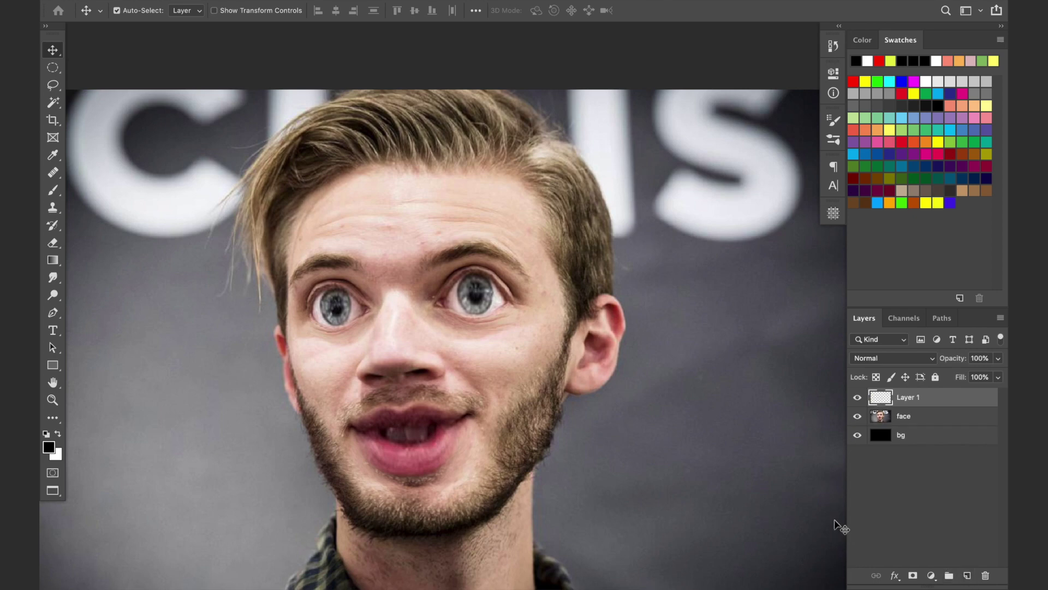
click(50, 86)
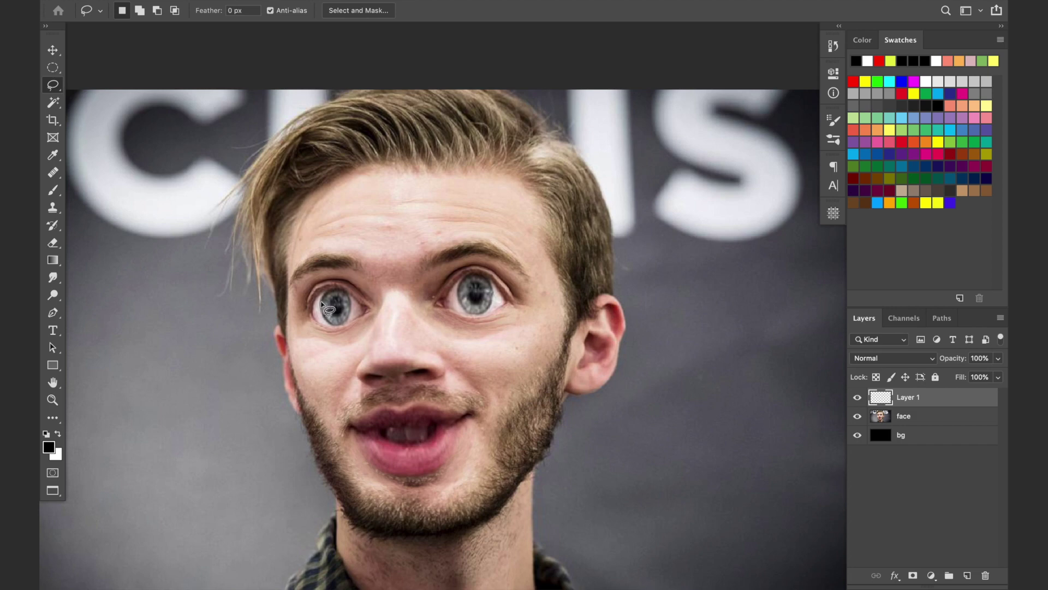
scroll(324, 292, up, 3)
mouse_move(334, 277)
mouse_down()
mouse_move(311, 293)
mouse_move(299, 328)
mouse_up()
mouse_move(327, 360)
mouse_down()
mouse_move(347, 363)
mouse_move(320, 321)
mouse_up()
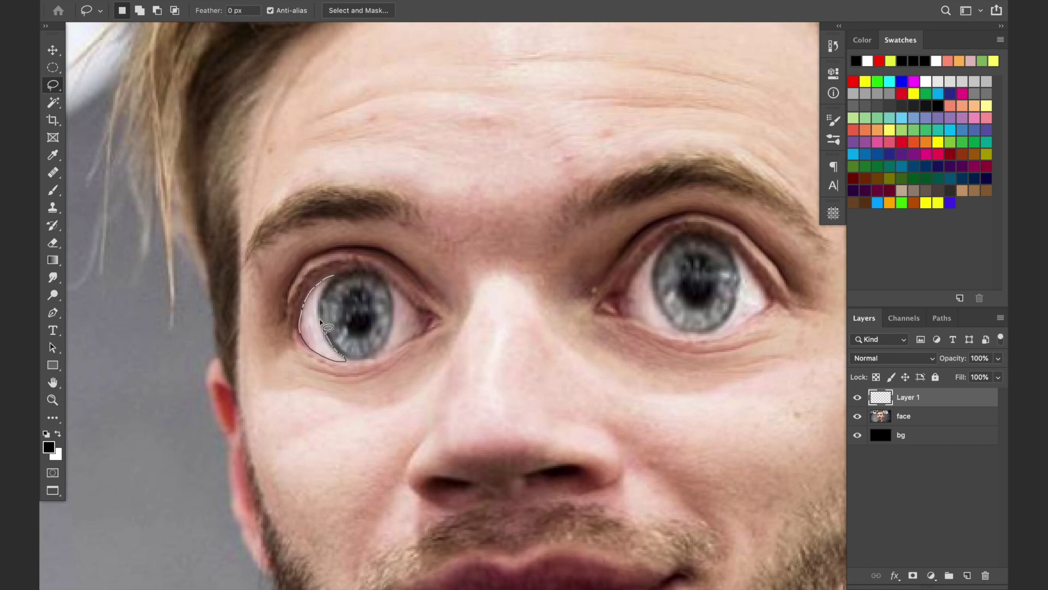
drag(332, 278, 331, 277)
- Add the remaining whites of both eyes to the selection, excluding the irises, and fill it with red
key(shift)
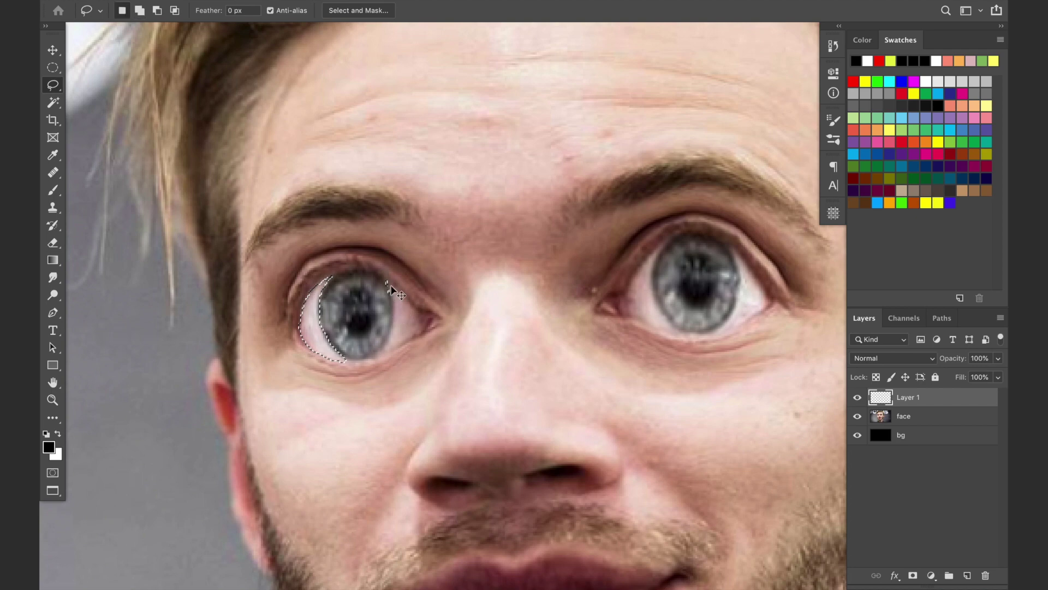
mouse_move(392, 296)
mouse_down()
mouse_move(382, 356)
mouse_move(415, 340)
mouse_move(425, 322)
mouse_move(385, 278)
mouse_up()
mouse_move(660, 245)
mouse_down()
mouse_move(630, 278)
mouse_move(631, 317)
mouse_move(679, 333)
mouse_move(648, 295)
mouse_move(664, 246)
mouse_move(656, 286)
mouse_move(667, 329)
mouse_move(638, 288)
mouse_move(659, 254)
mouse_move(657, 298)
mouse_move(667, 319)
mouse_move(719, 291)
mouse_up()
key(alt)
mouse_move(334, 280)
mouse_down()
mouse_move(317, 314)
mouse_move(334, 356)
mouse_up()
drag(366, 288, 365, 285)
key(shift)
mouse_move(733, 249)
mouse_down()
mouse_move(735, 306)
mouse_move(716, 334)
mouse_move(761, 314)
mouse_move(756, 279)
mouse_move(732, 250)
mouse_move(736, 267)
mouse_up()
key(alt)
drag(715, 333, 681, 320)
click(854, 81)
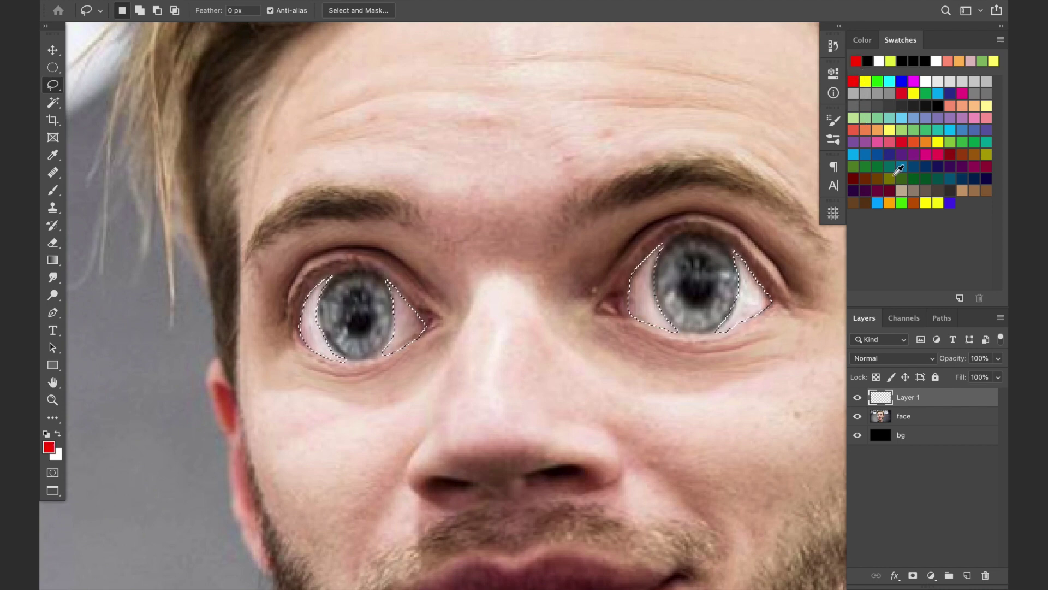
key(alt+BackSpace)
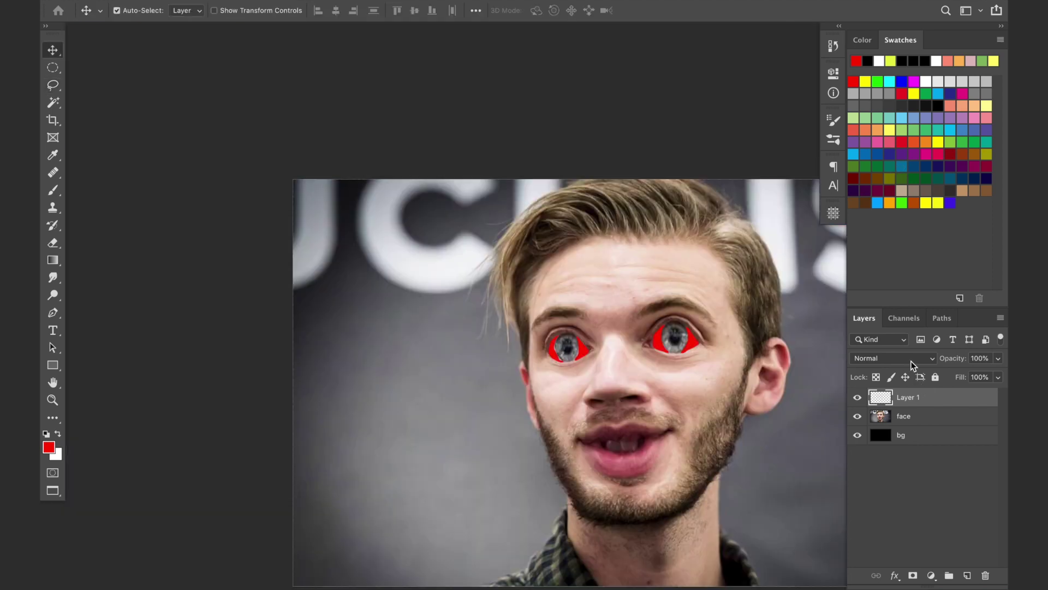
- Set the red eye layer's blend mode to Overlay and its opacity to 70%
click(911, 365)
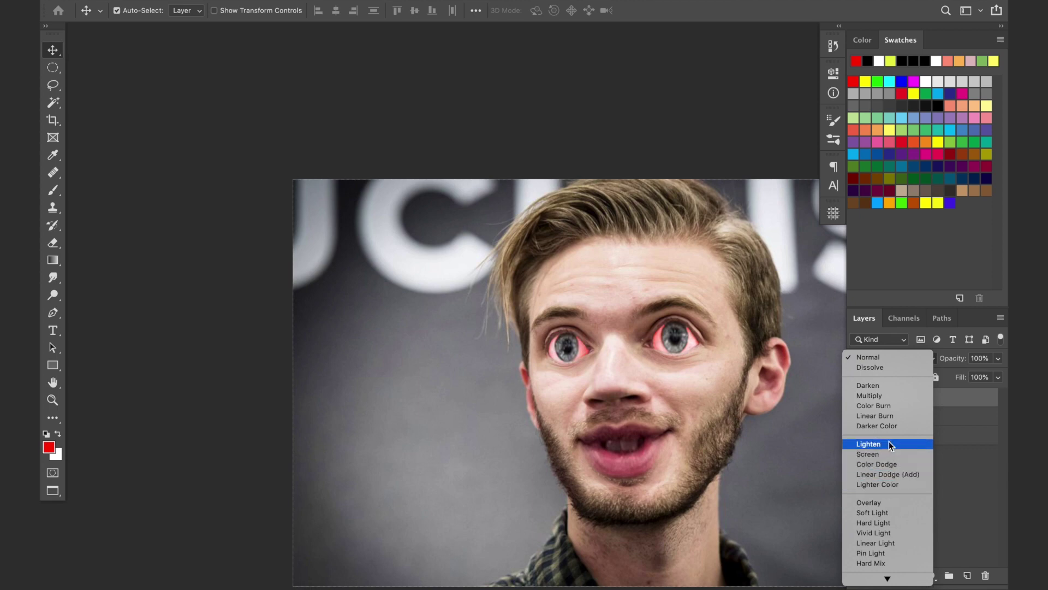
click(888, 503)
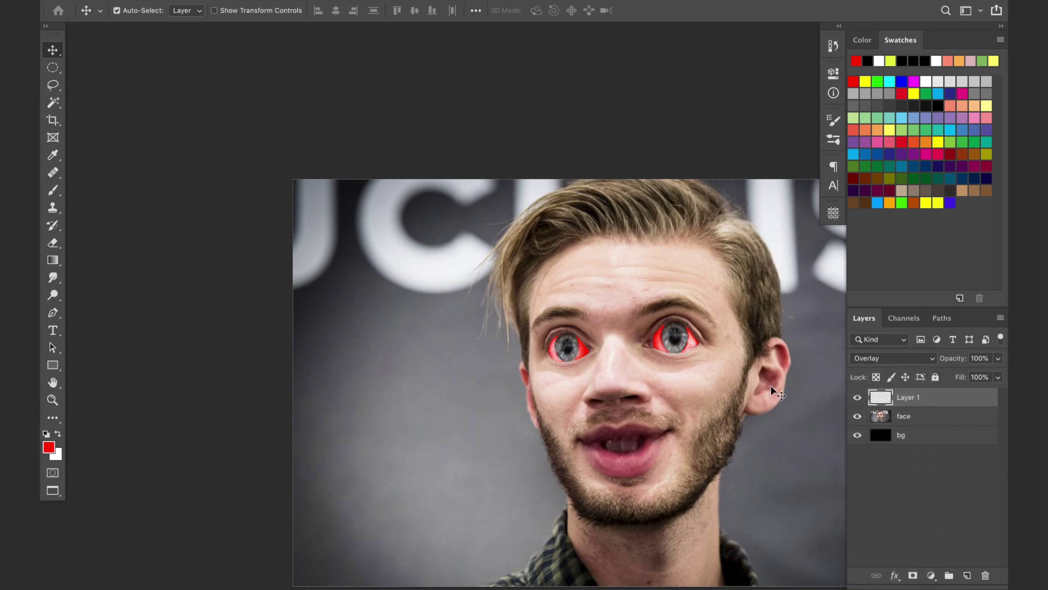
scroll(677, 347, down, 2)
scroll(709, 344, down, 1)
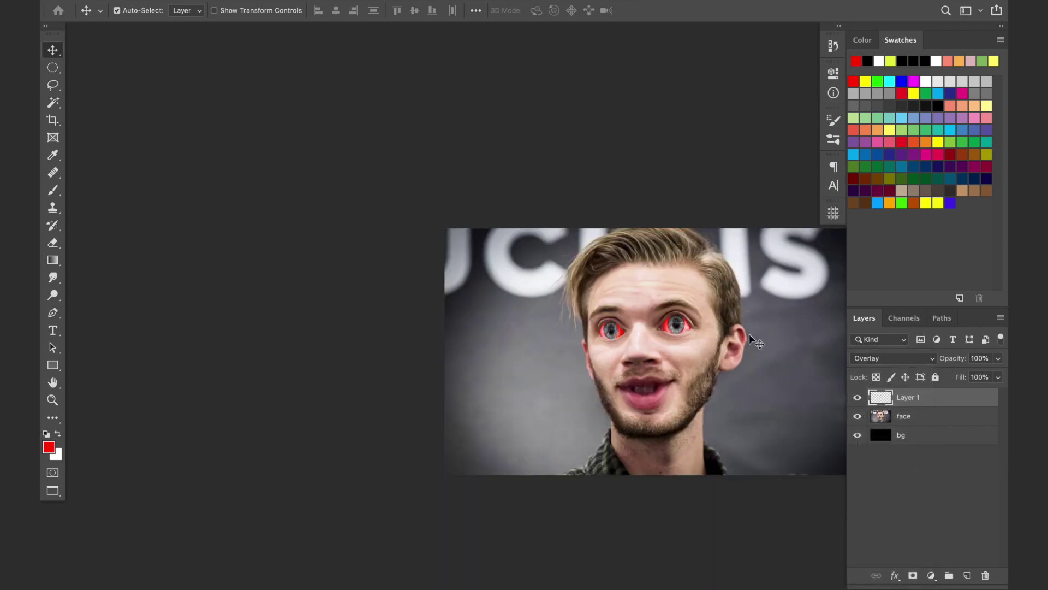
scroll(753, 342, right, 5)
click(997, 358)
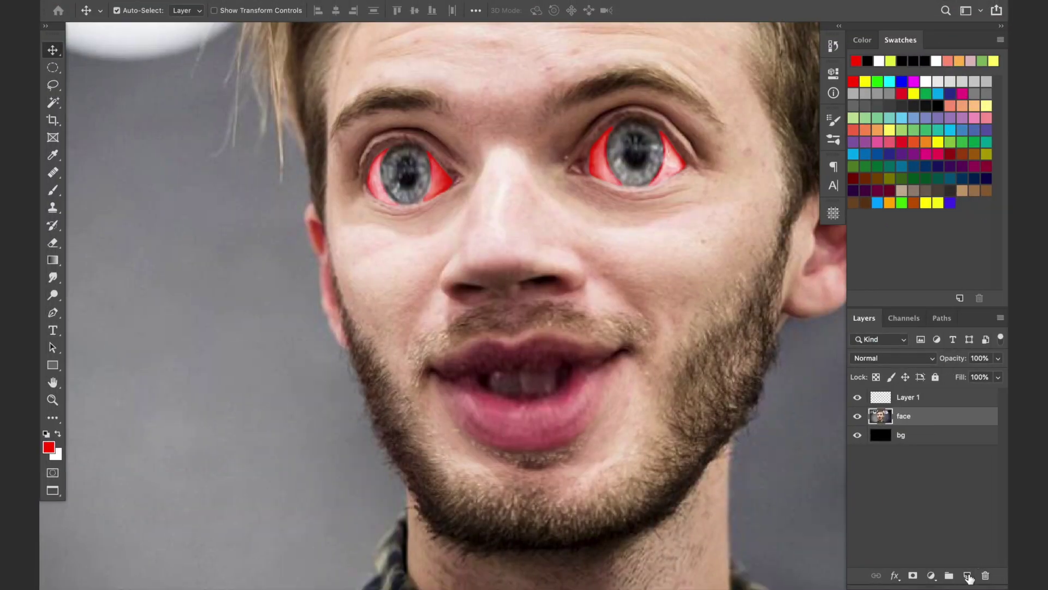
- Add a new layer directly above the face layer and paint two white front teeth with a size 10 brush
click(967, 575)
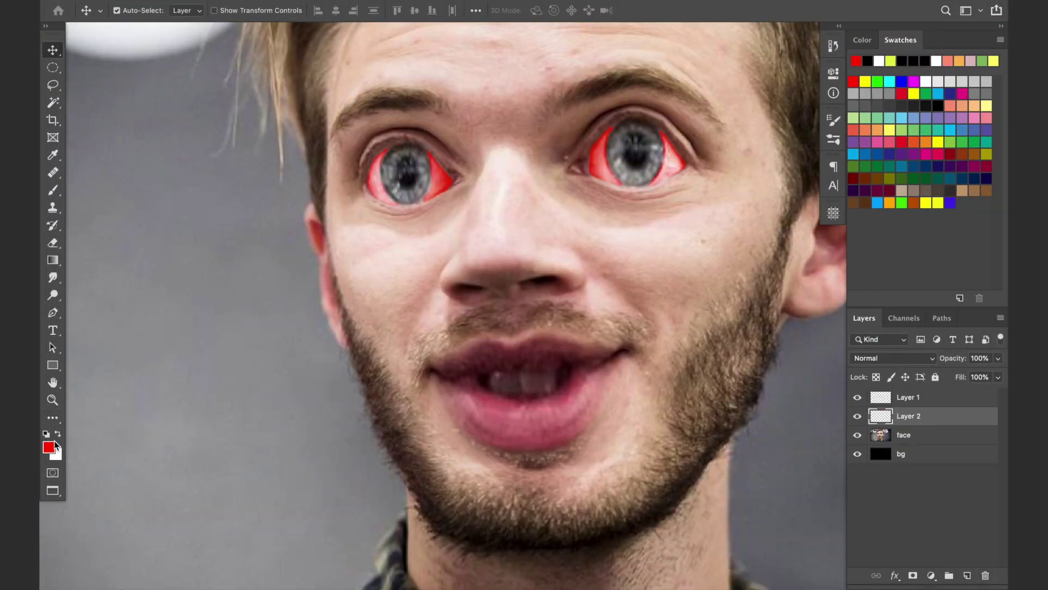
key(d)
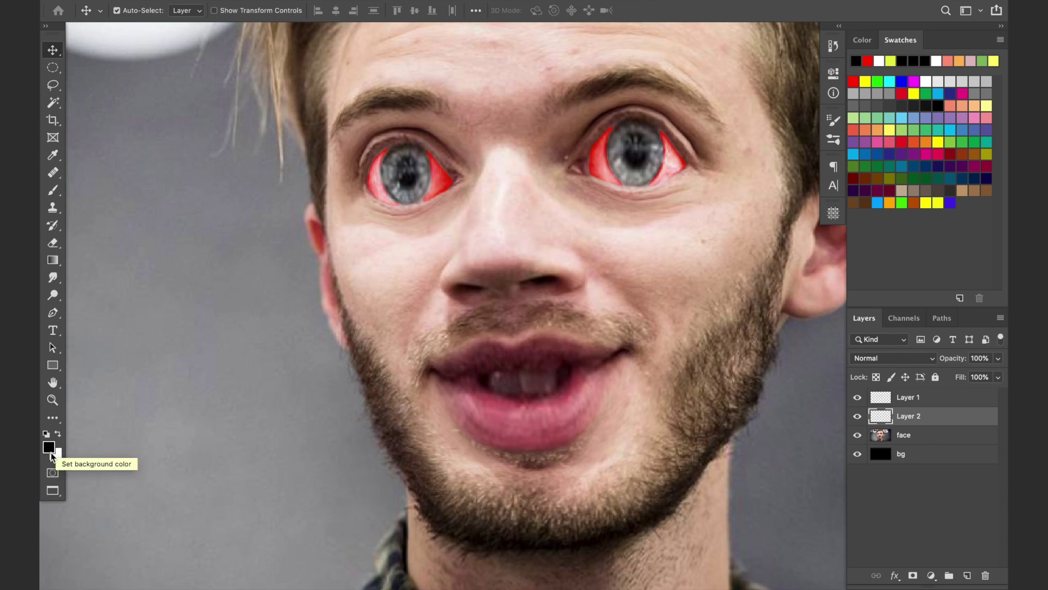
key(x)
key(x)
key(x)
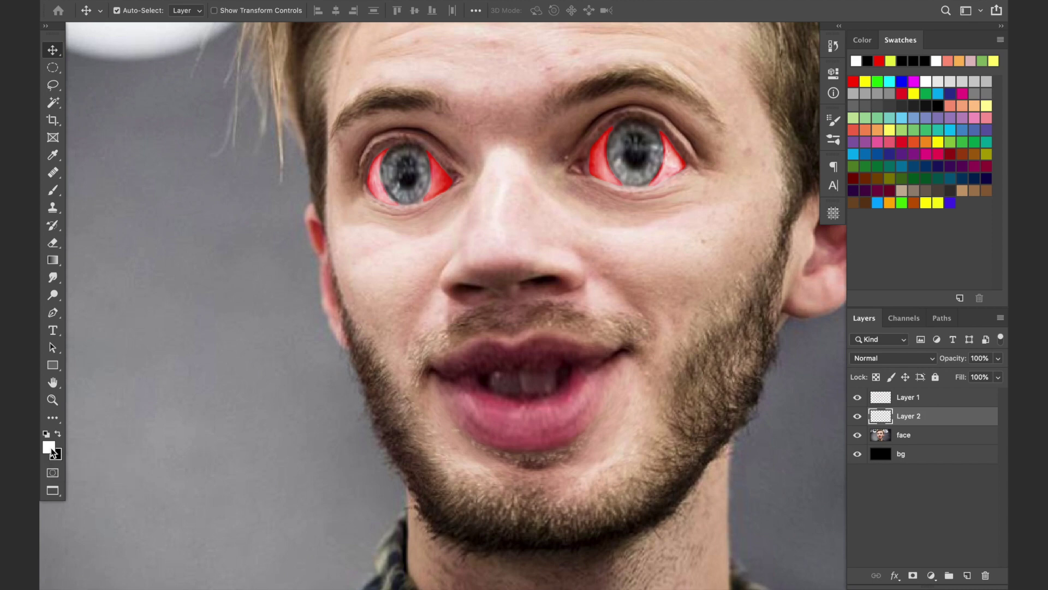
key(b)
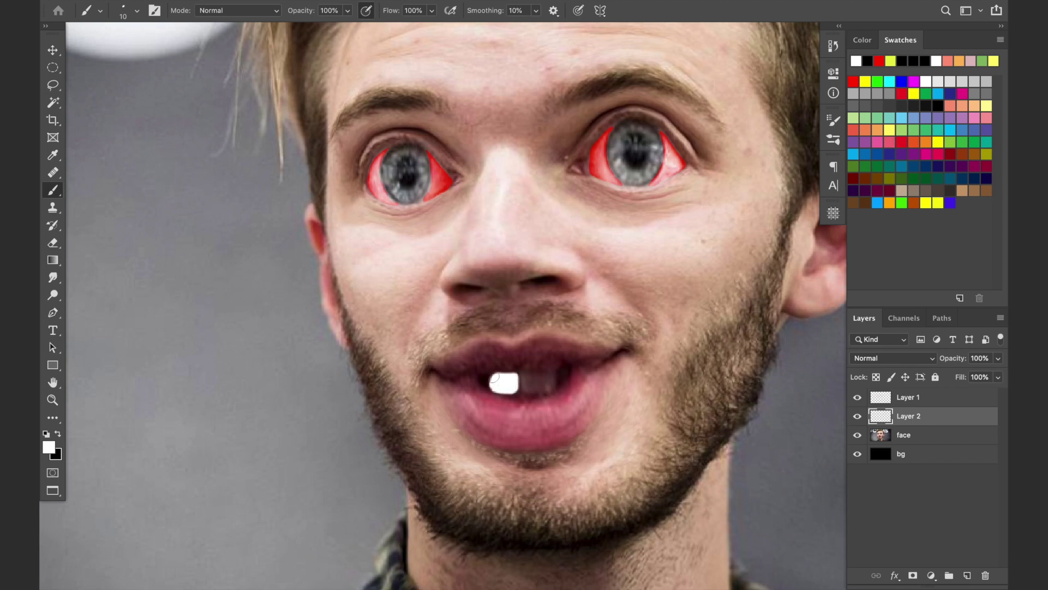
drag(528, 378, 549, 388)
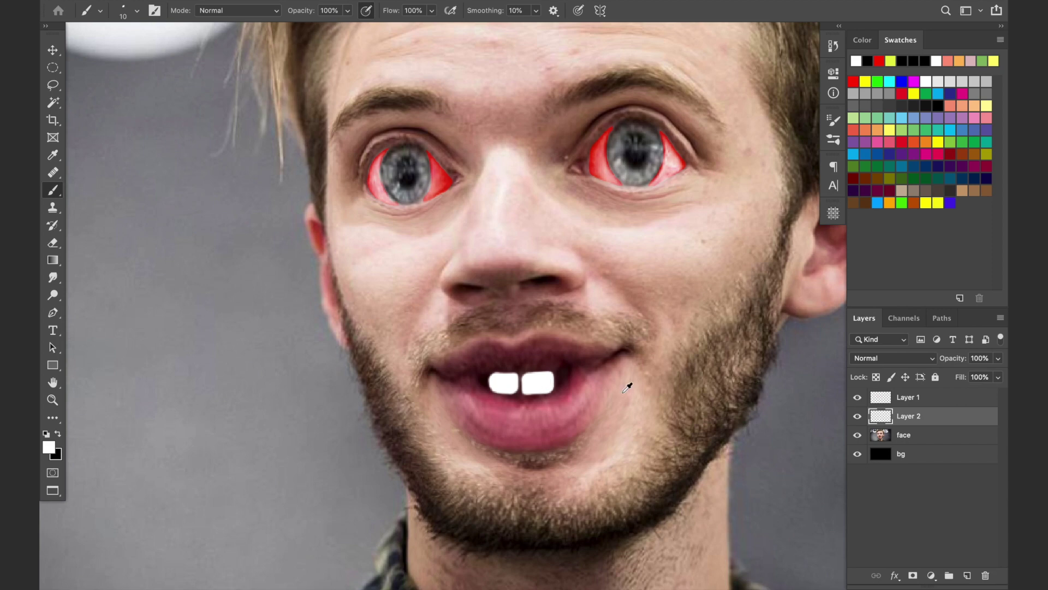
- Set the painted teeth layer's blend mode to Soft Light
scroll(628, 387, down, 3)
click(931, 362)
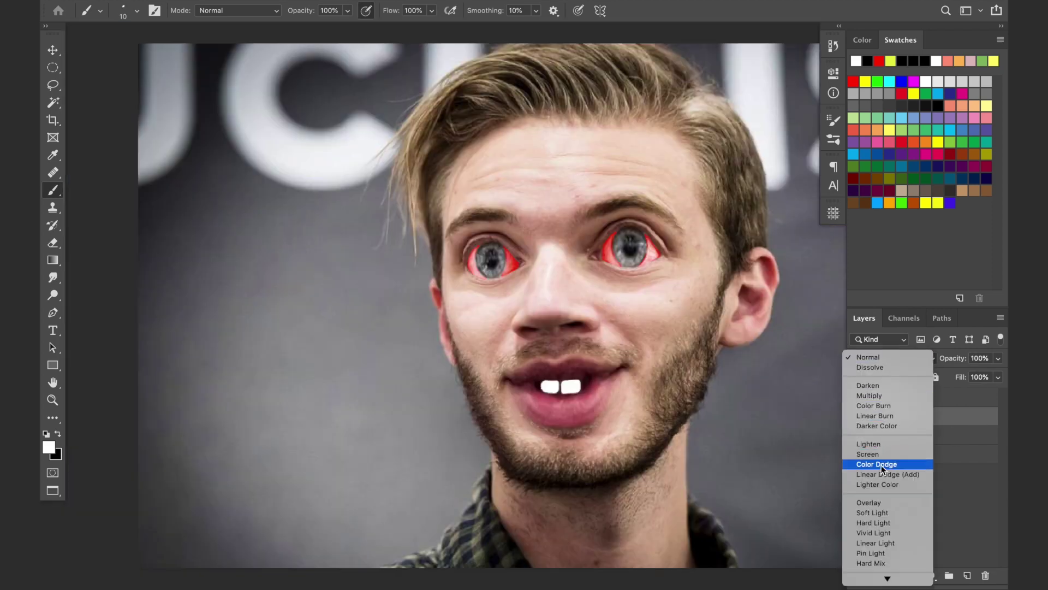
click(872, 513)
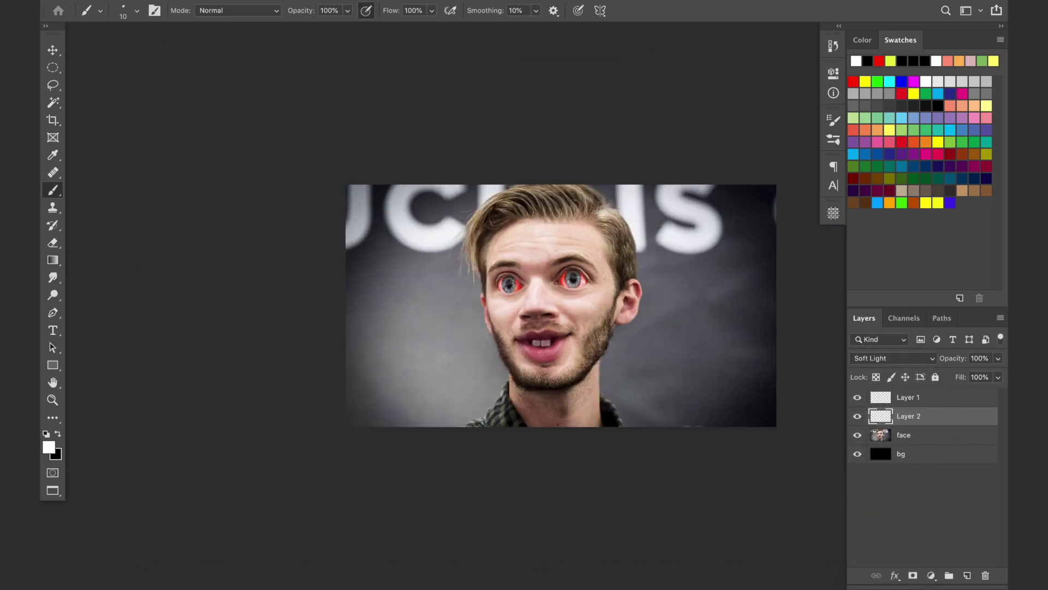
- Toggle the visibility of the teeth layer and the red eye layer to compare the portrait with and without them
scroll(576, 265, right, 3)
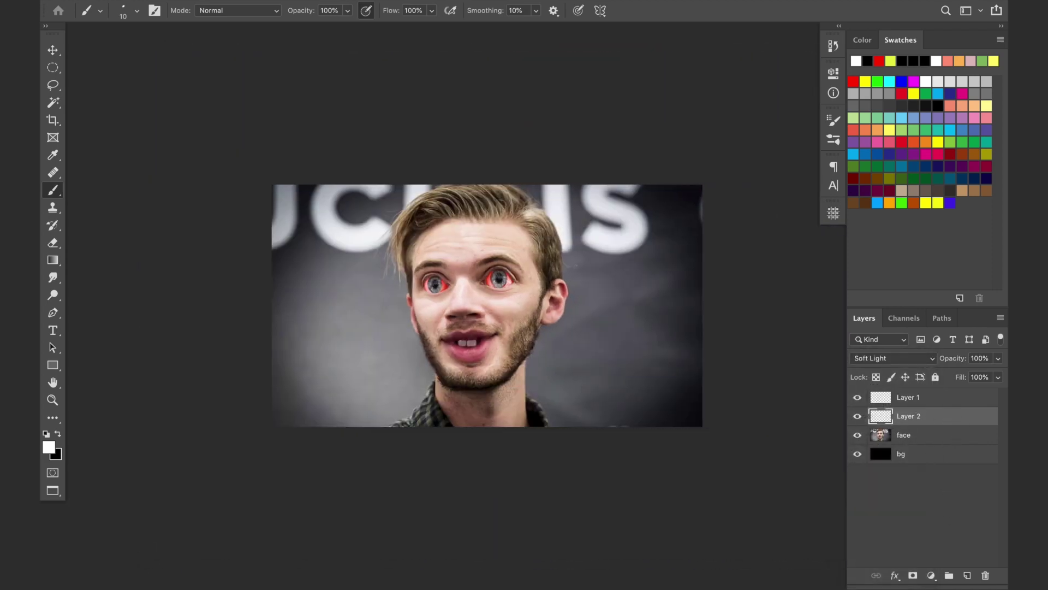
click(859, 416)
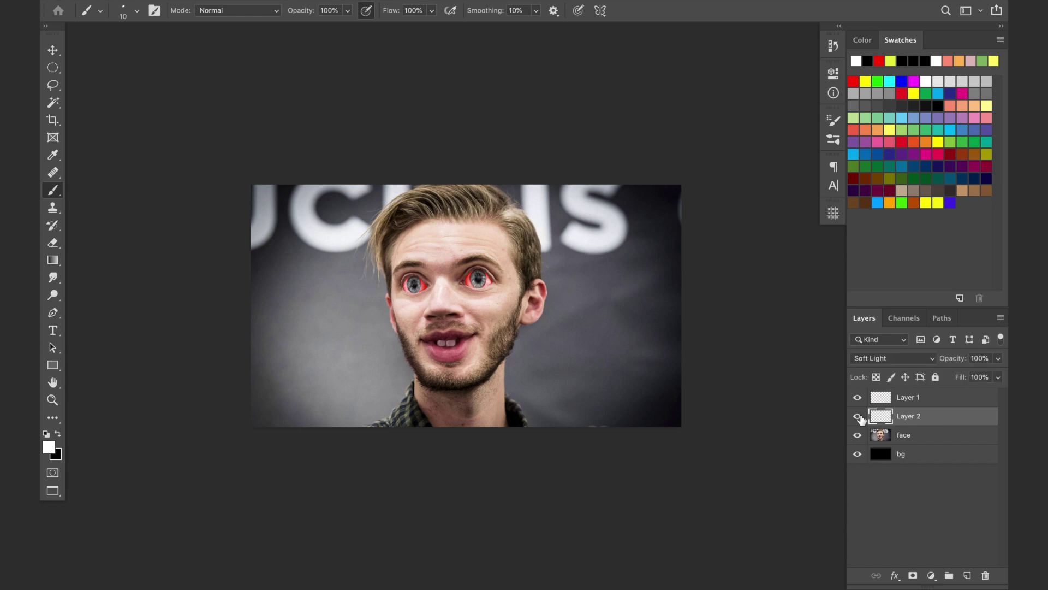
click(857, 397)
click(857, 397)
- Merge the face, teeth and red eye layers into a single layer above the black bg layer
click(53, 50)
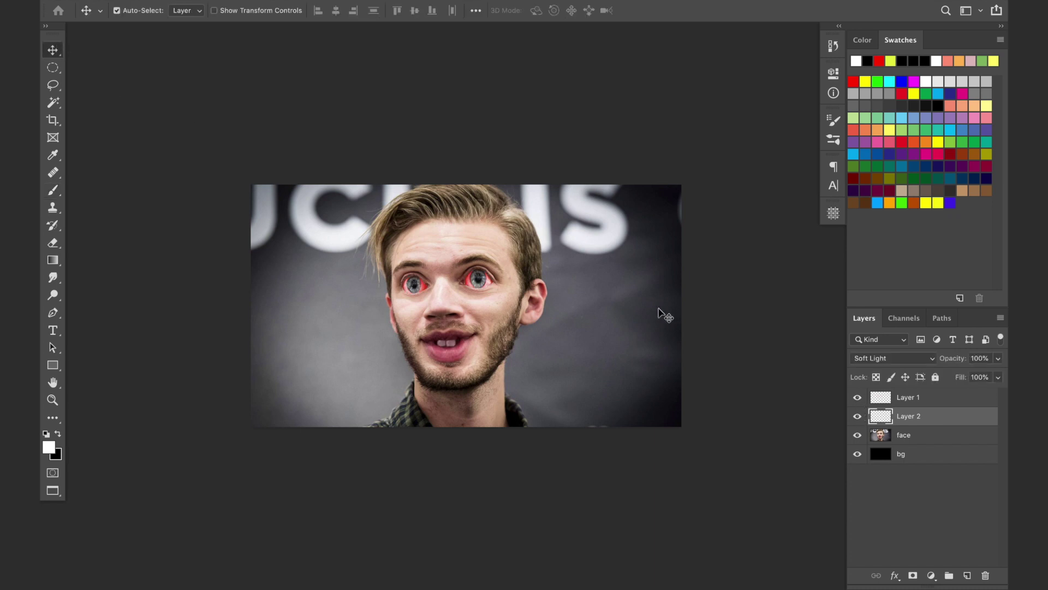
click(937, 435)
shift+click(928, 397)
key(ctrl+e)
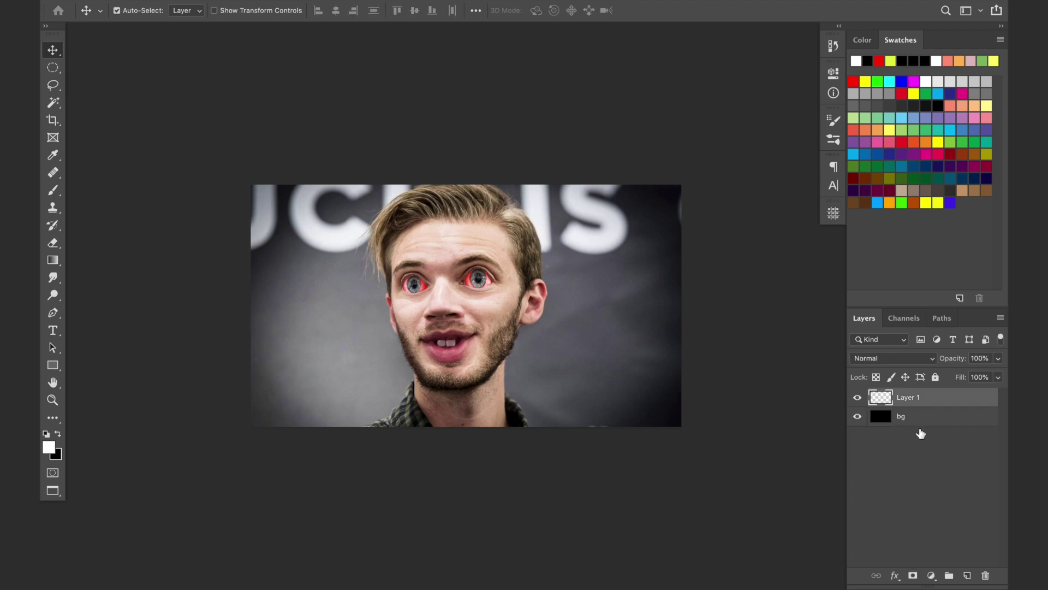
- Scale the merged portrait layer up proportionally to about 109% around its centre with Free Transform
key(ctrl+t)
drag(687, 465, 704, 479)
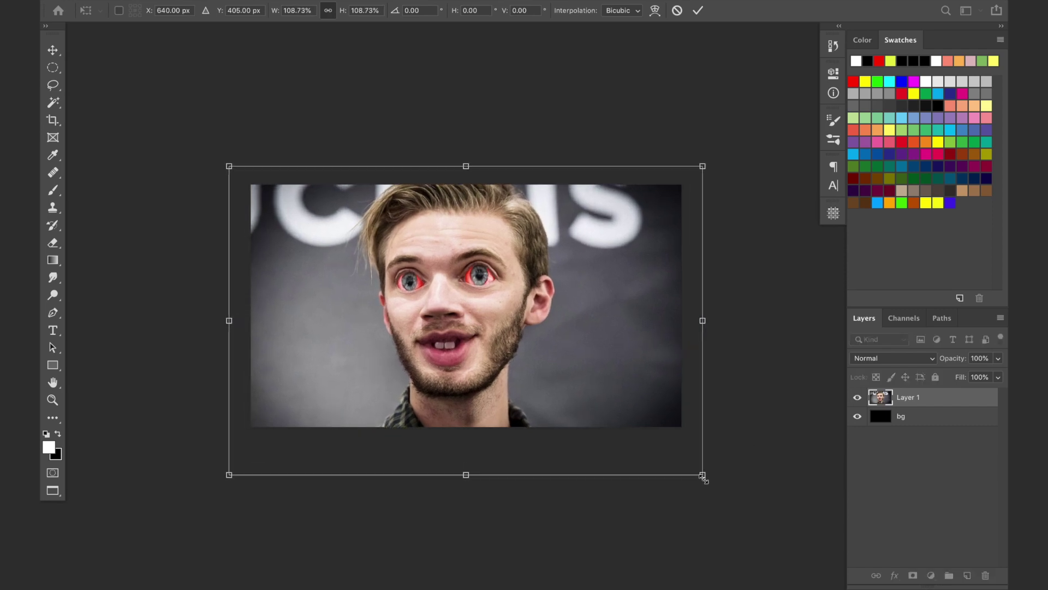